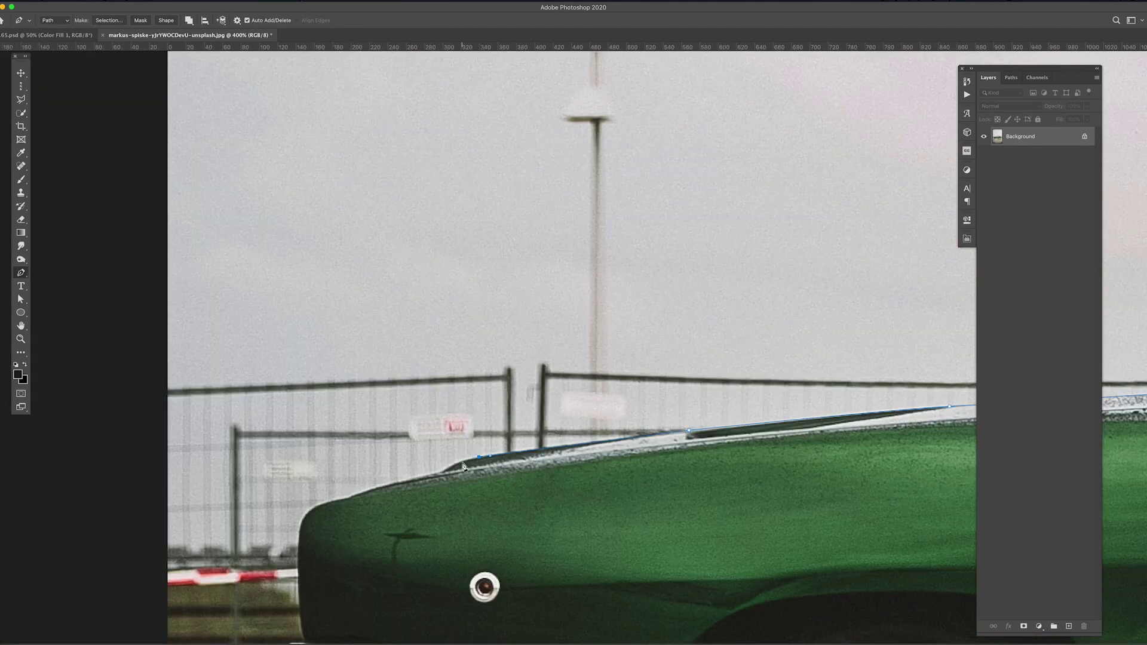
# Step: Trace the car's path along the front fender, around the bumper corner and along the underbody
pyautogui.moveTo(190, 481); pyautogui.dragTo(530, 442)
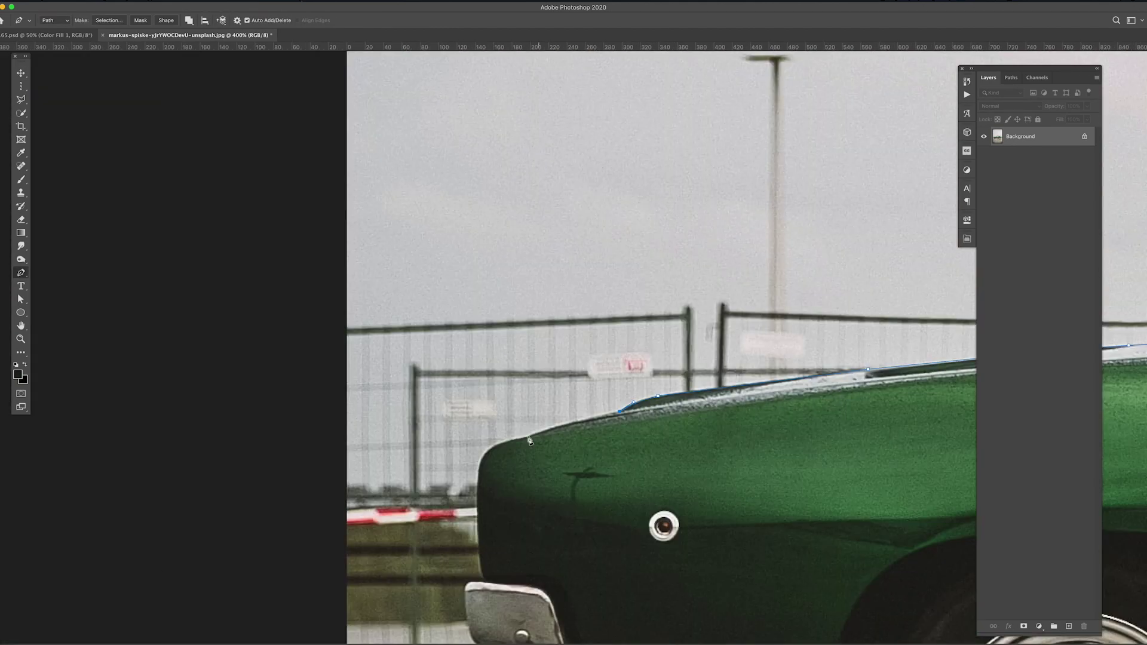
pyautogui.click(466, 588)
pyautogui.scroll(-5, 472, 538)
pyautogui.scroll(-3, 577, 510)
pyautogui.hscroll(3, 577, 510)
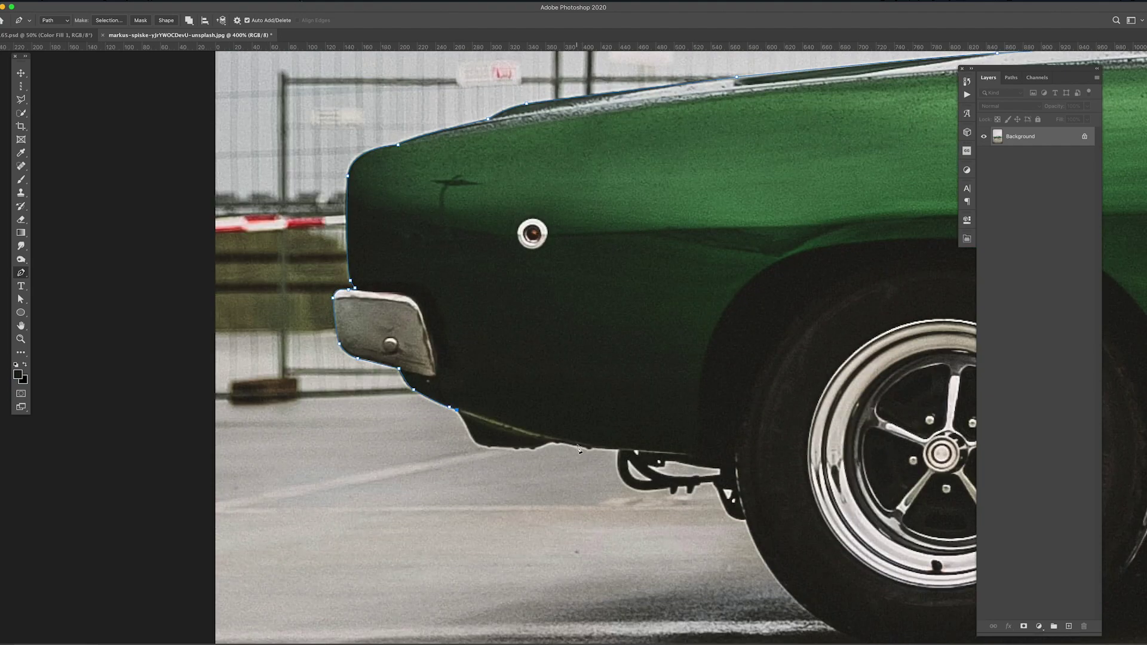
pyautogui.click(624, 451)
pyautogui.hscroll(8, 600, 451)
pyautogui.scroll(-2, 599, 451)
pyautogui.click(901, 426)
pyautogui.hscroll(8, 901, 426)
pyautogui.click(590, 437)
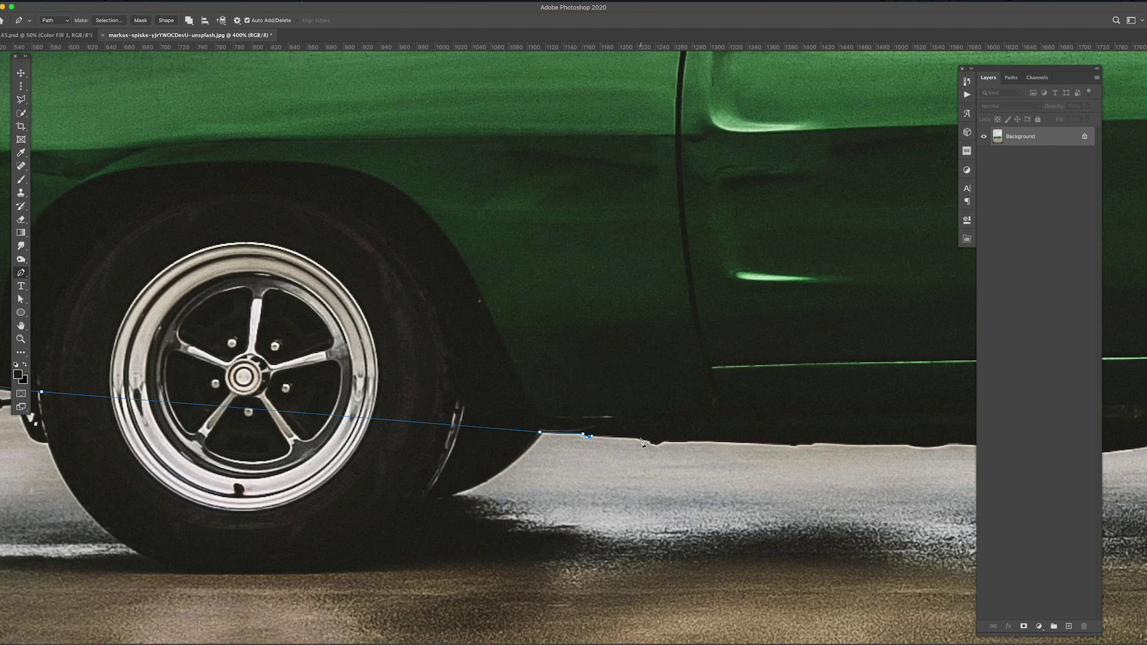
pyautogui.hscroll(8, 778, 439)
pyautogui.scroll(-1, 778, 439)
pyautogui.hscroll(5, 548, 404)
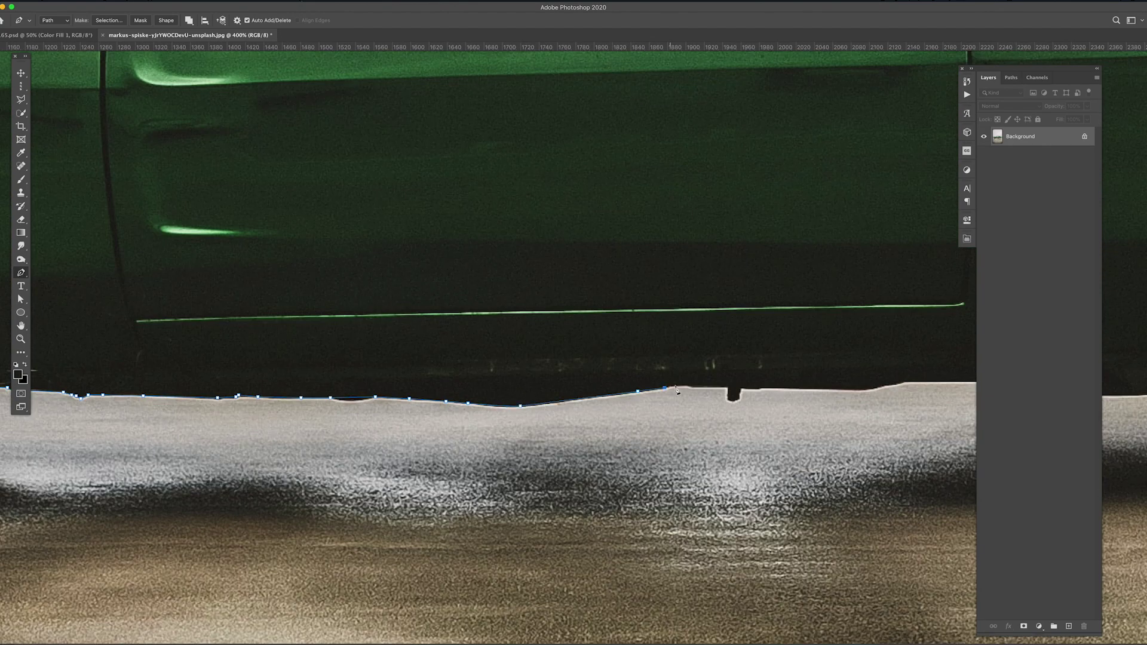
# Step: Continue the path along the rocker, past the rear wheel and underbody teeth to the tail bumper
pyautogui.click(677, 389)
pyautogui.hscroll(10, 677, 389)
pyautogui.click(400, 405)
pyautogui.hscroll(8, 612, 402)
pyautogui.click(526, 411)
pyautogui.hscroll(8, 526, 411)
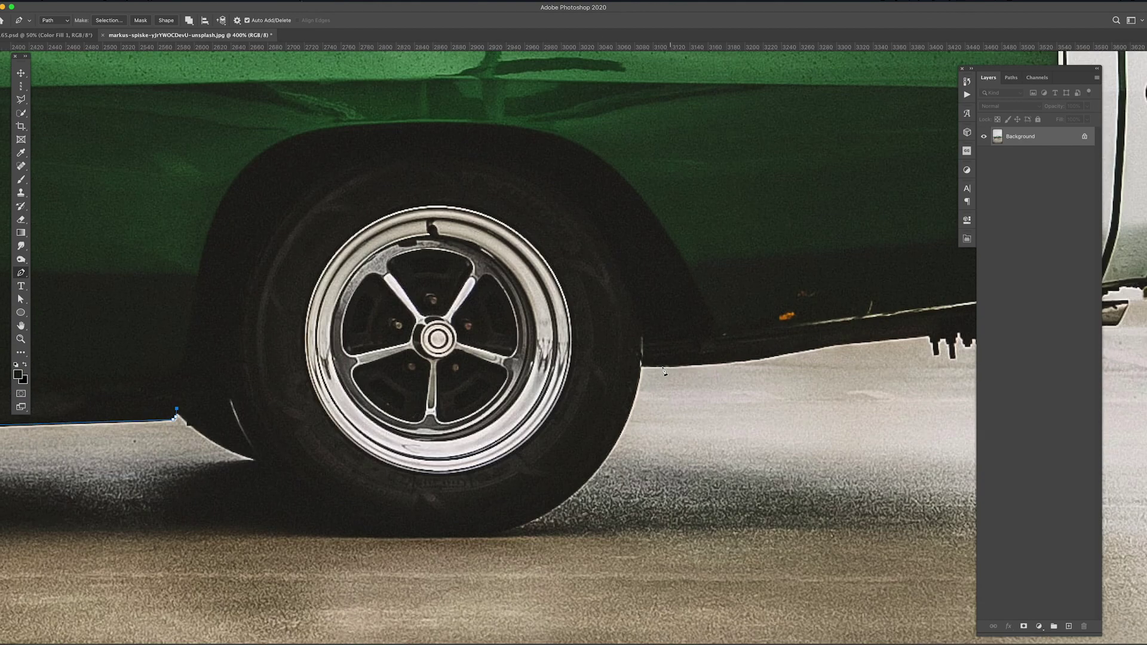
pyautogui.click(605, 375)
pyautogui.hscroll(4, 605, 375)
pyautogui.click(476, 369)
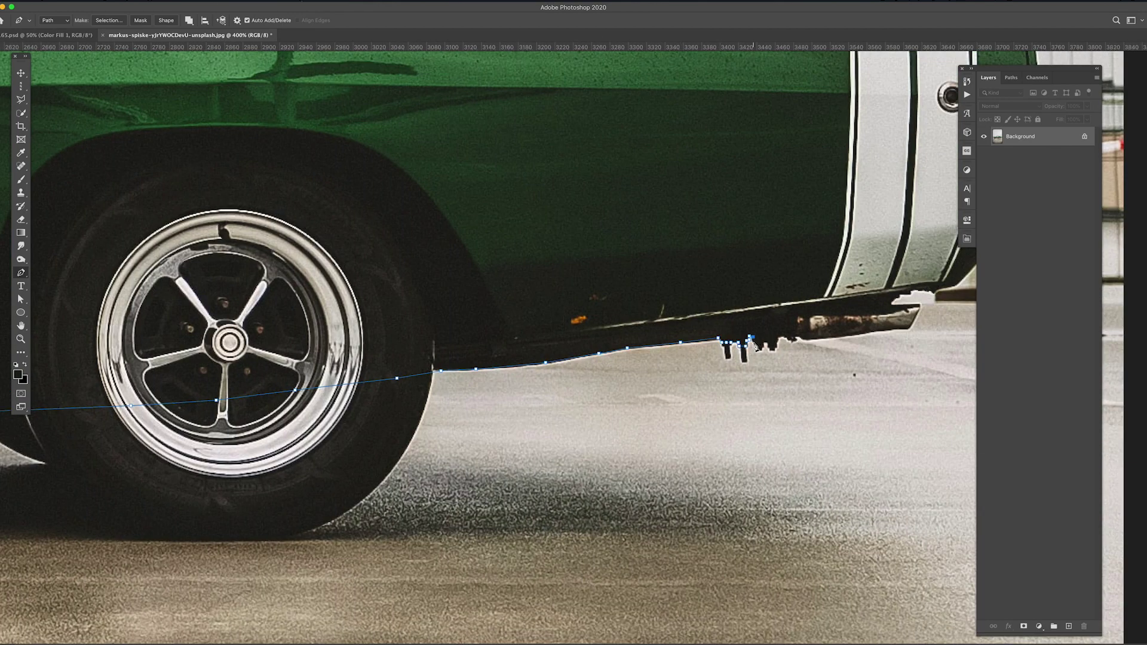
pyautogui.click(777, 347)
pyautogui.click(794, 339)
pyautogui.hscroll(7, 795, 339)
pyautogui.click(536, 317)
# Step: Carry the path up the tail, over the roof and down to the windshield
pyautogui.scroll(2, 481, 415)
pyautogui.hscroll(1, 481, 414)
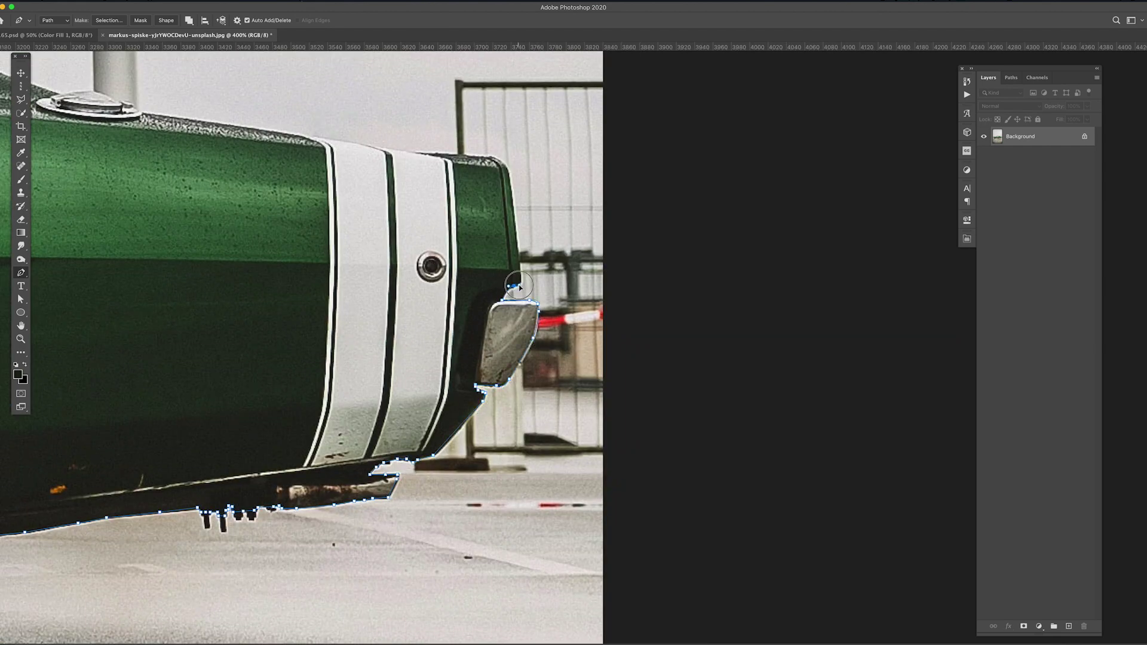
pyautogui.click(511, 184)
pyautogui.scroll(2, 511, 184)
pyautogui.click(285, 277)
pyautogui.scroll(2, 284, 277)
pyautogui.hscroll(-6, 285, 277)
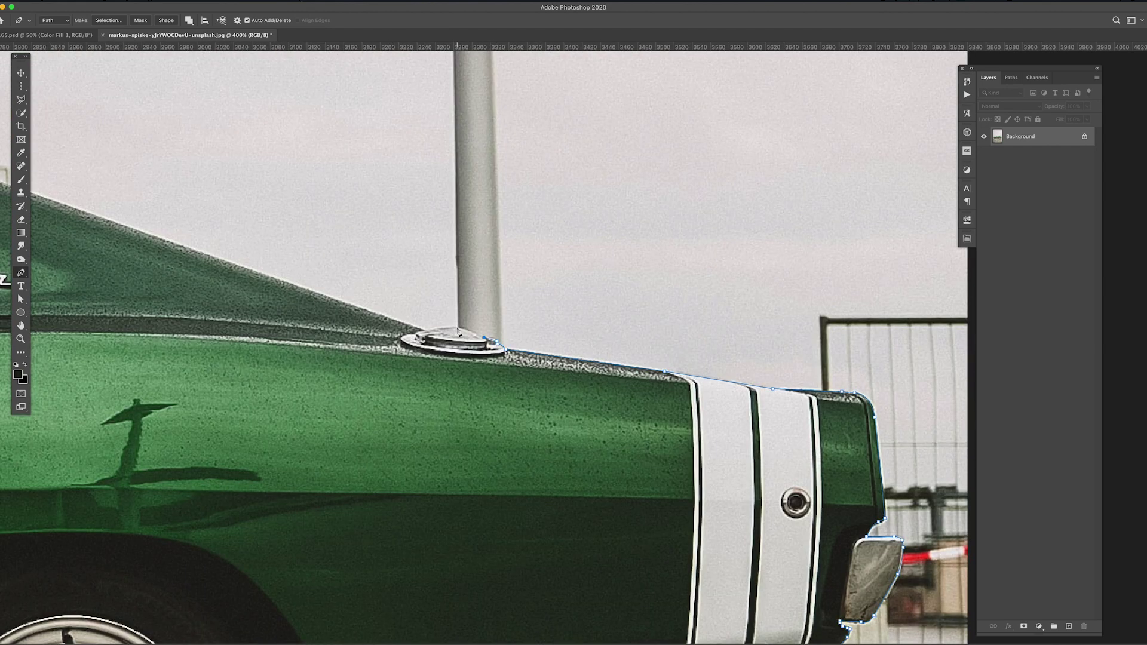
pyautogui.scroll(2, 725, 469)
pyautogui.hscroll(-7, 725, 468)
pyautogui.click(361, 318)
pyautogui.scroll(2, 361, 318)
pyautogui.hscroll(-7, 360, 317)
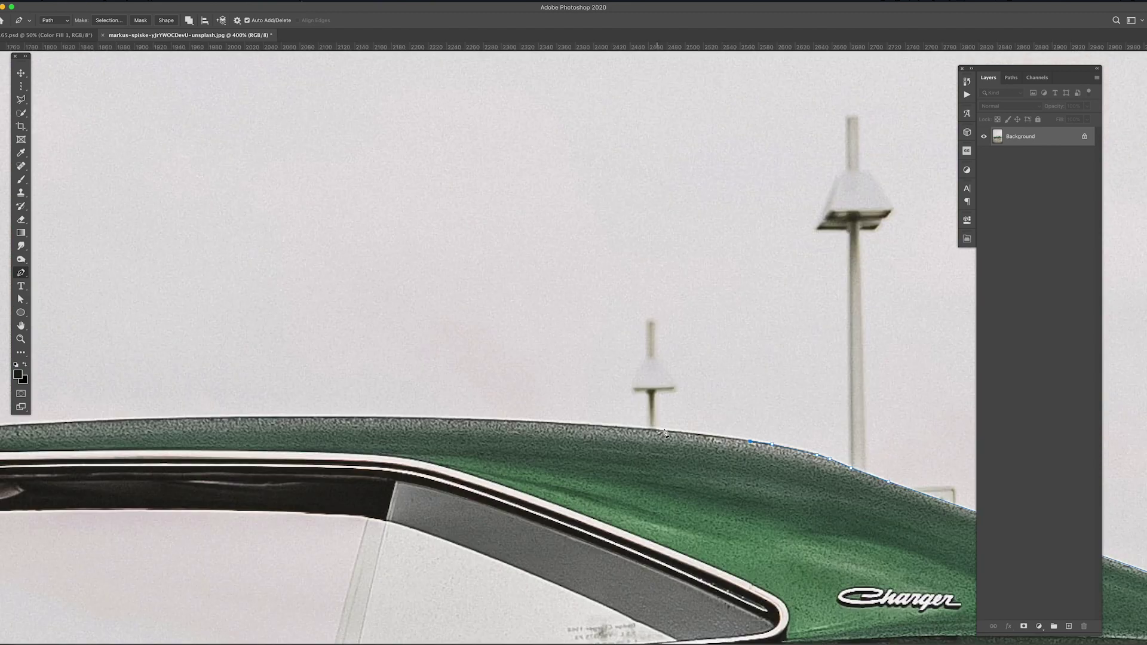
pyautogui.click(240, 418)
pyautogui.hscroll(-5, 312, 425)
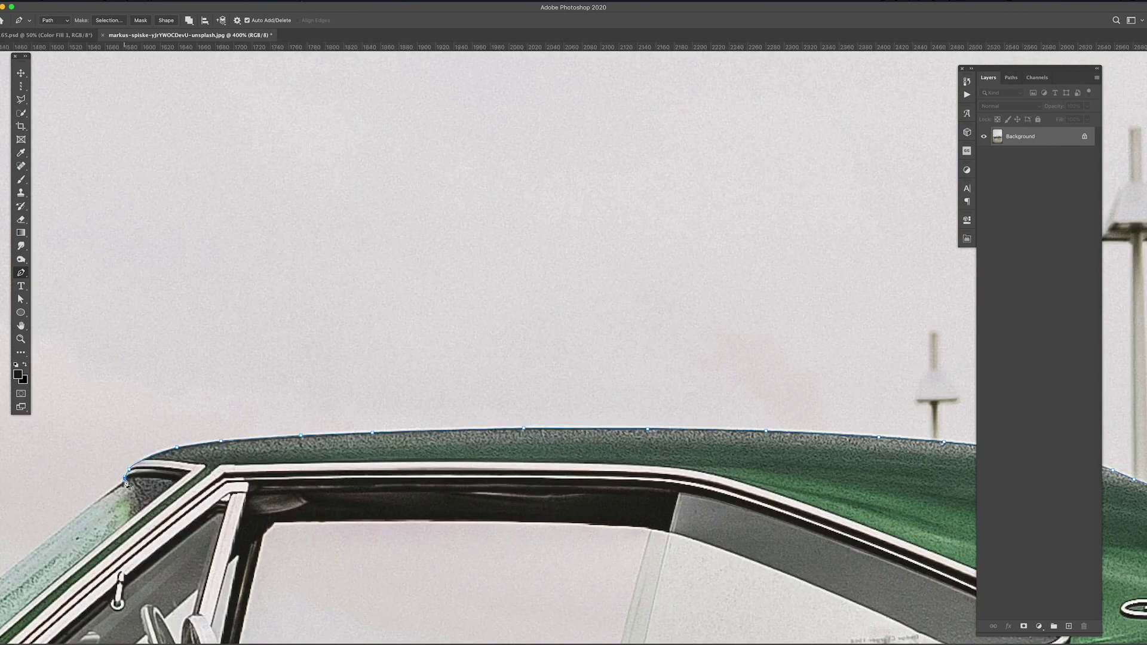
pyautogui.scroll(-3, 125, 481)
pyautogui.hscroll(-8, 125, 481)
pyautogui.click(467, 494)
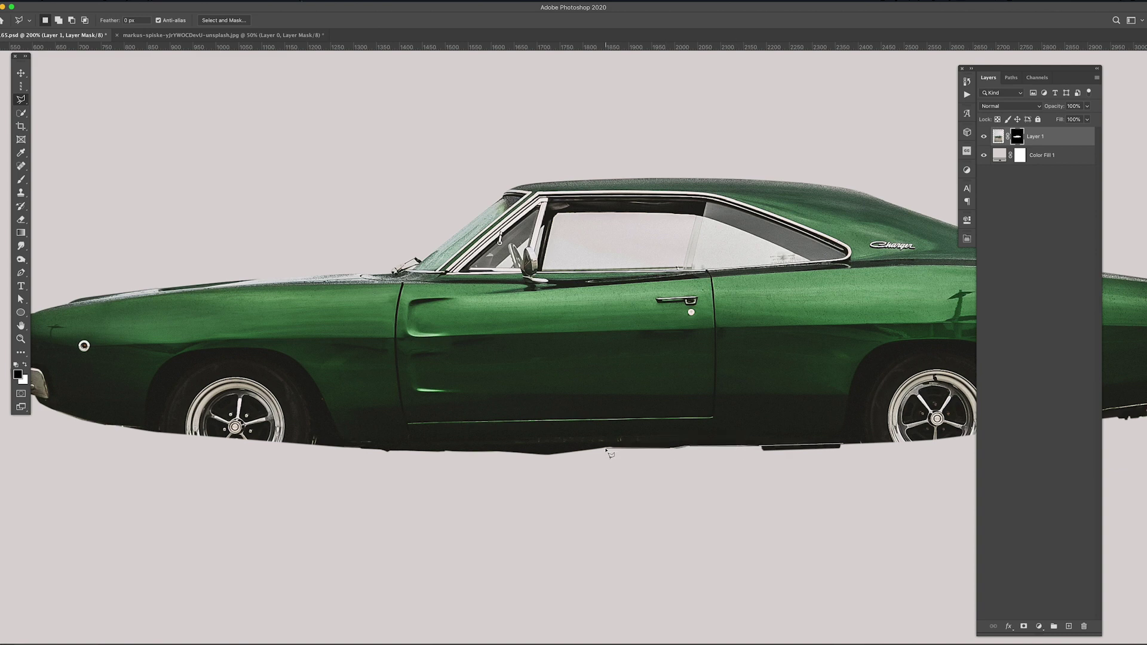
# Step: Clone a body patch over the rear wheel and paint its mask to blend the seams
pyautogui.hscroll(5, 362, 455)
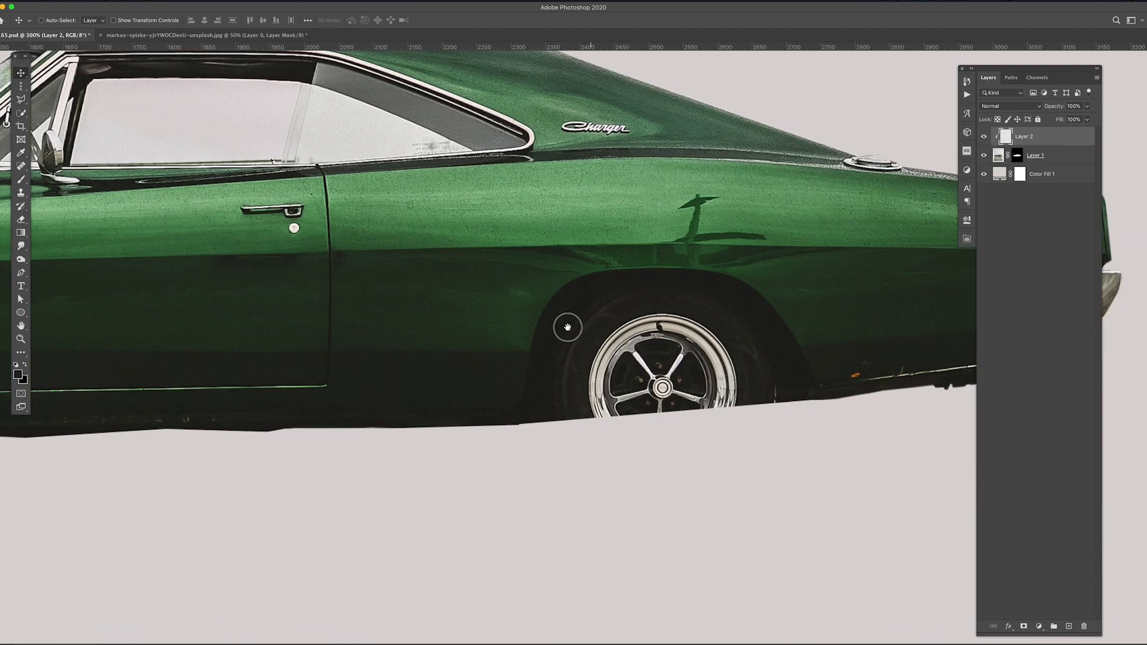
pyautogui.click(403, 21)
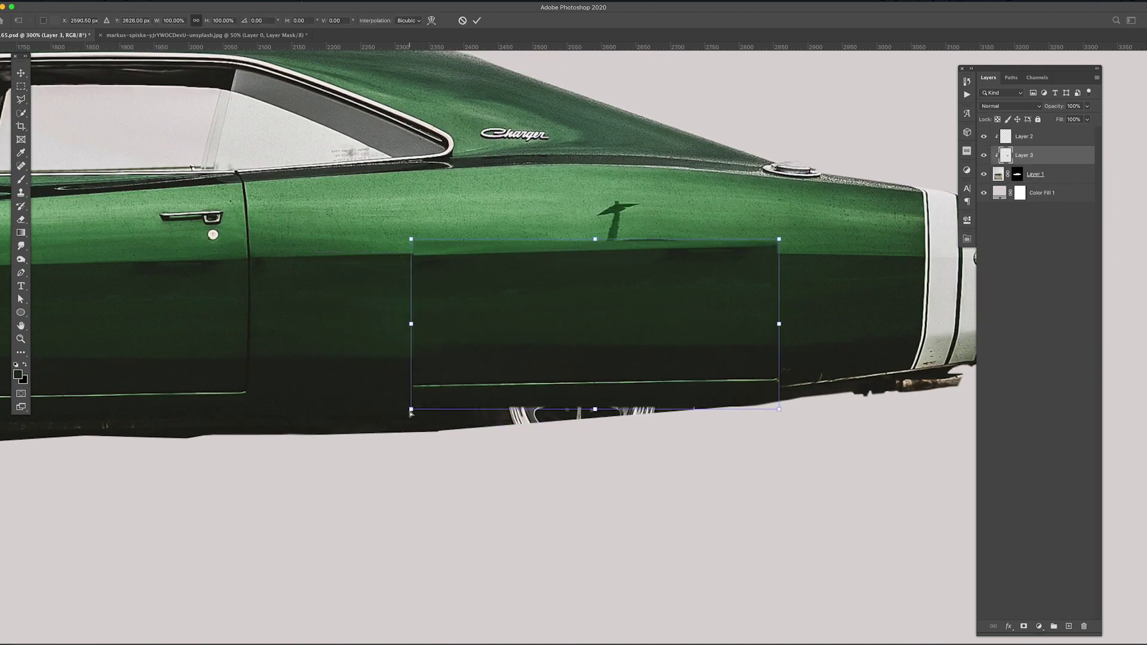
pyautogui.click(1024, 627)
pyautogui.press('b')
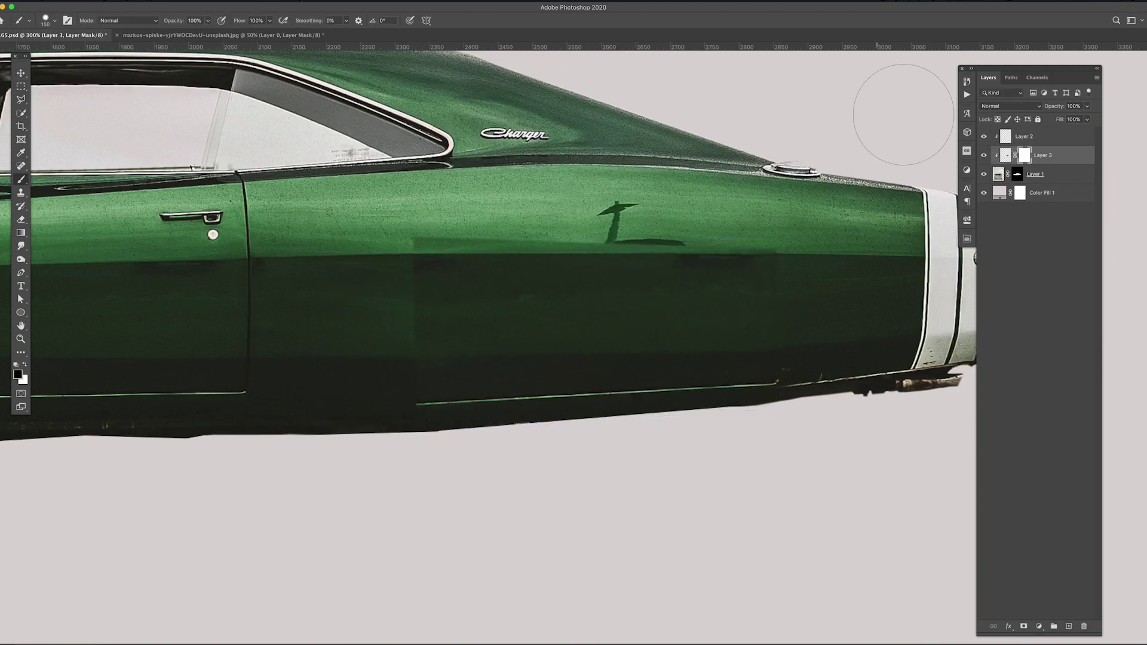
pyautogui.moveTo(774, 257)
pyautogui.mouseDown()
pyautogui.moveTo(671, 239)
pyautogui.moveTo(418, 245)
pyautogui.mouseUp()
pyautogui.moveTo(419, 394); pyautogui.dragTo(734, 424)
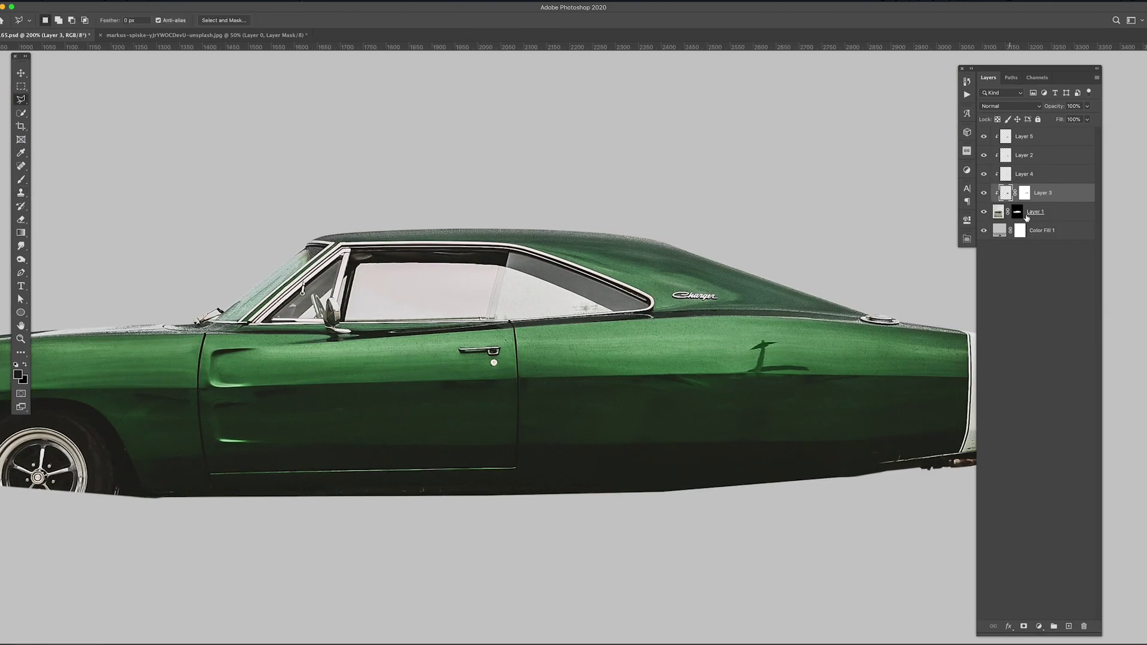
# Step: Make the car cutout layer active and switch to quick selection, then spot healing
pyautogui.click(998, 211)
pyautogui.press('w')
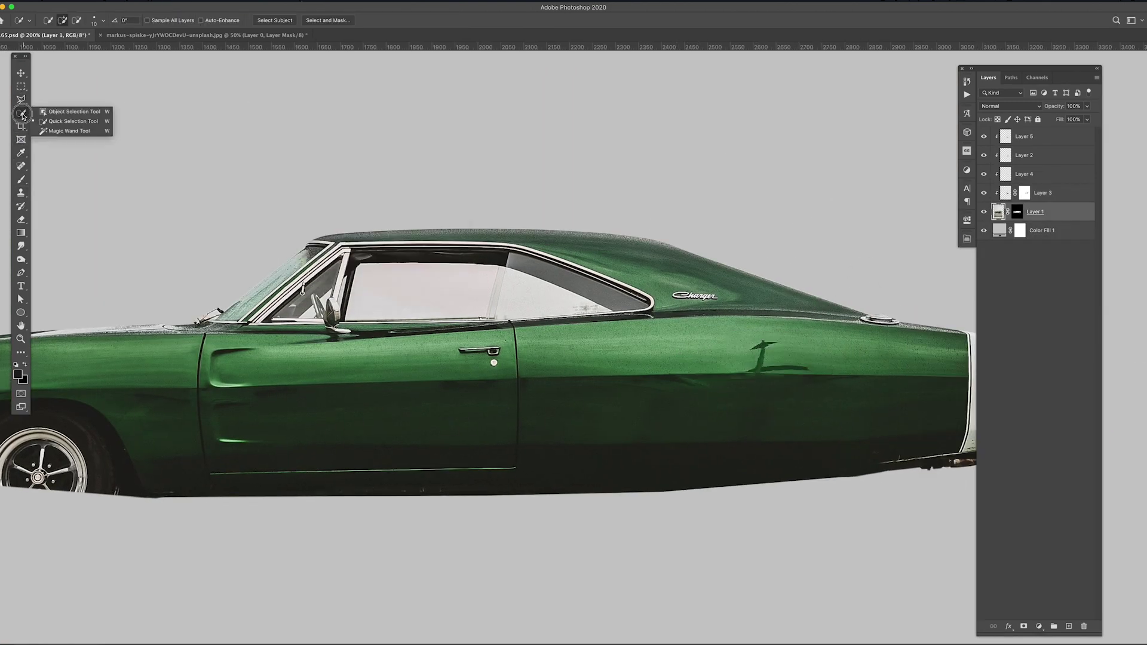
pyautogui.click(20, 166)
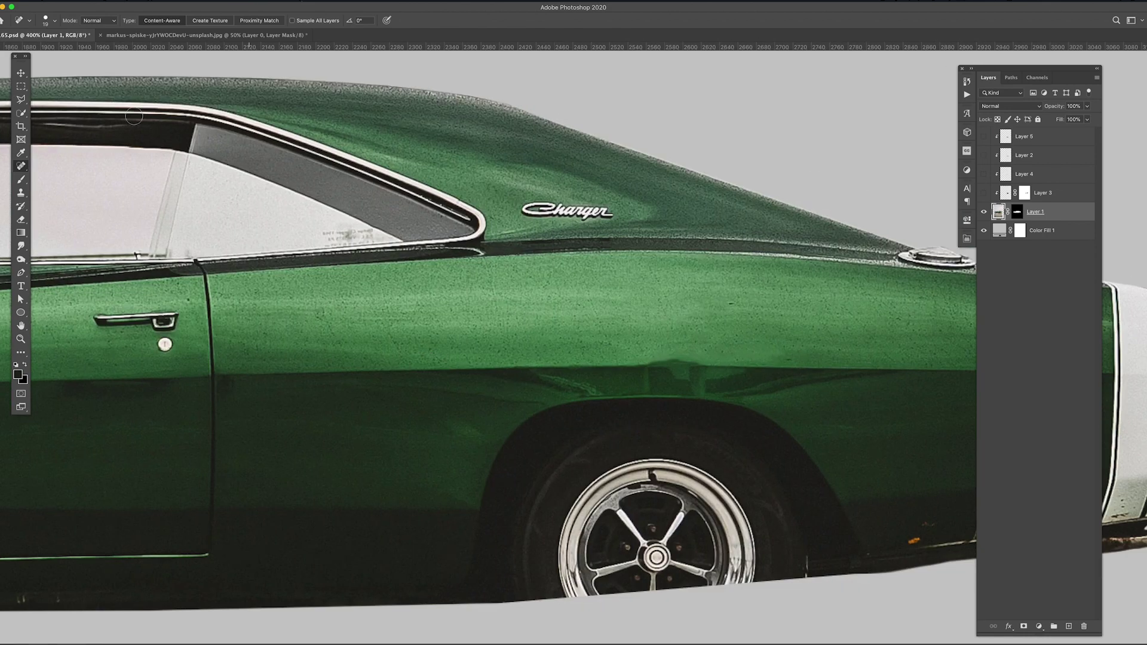
# Step: Copy a strip of the door panel onto its own layer and move it down
pyautogui.press('s')
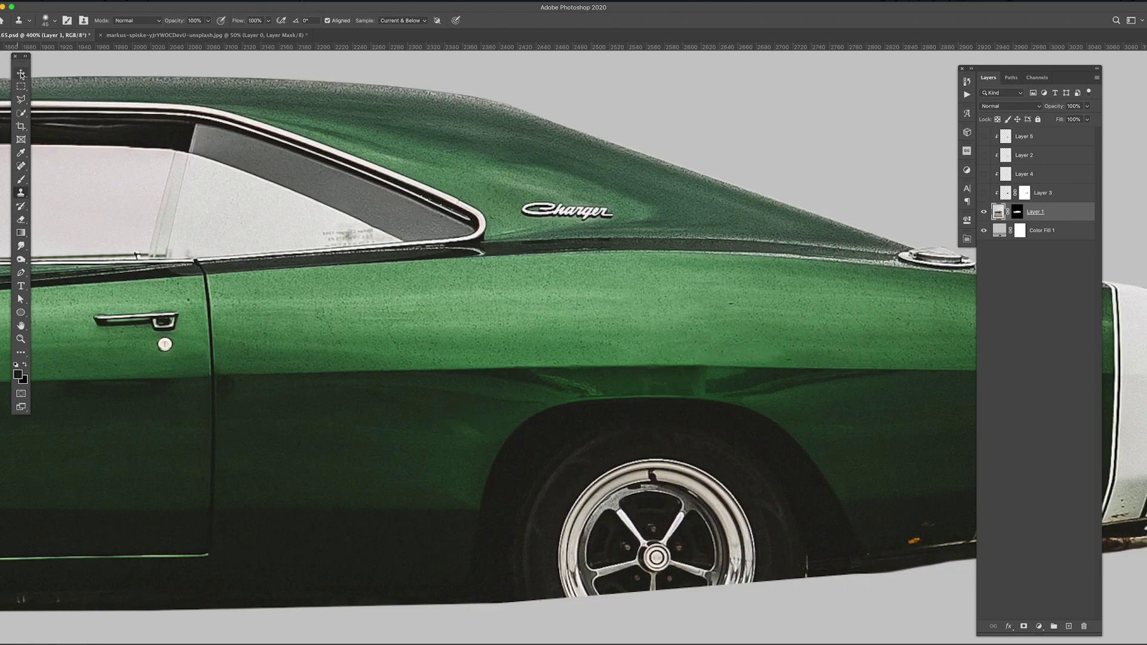
pyautogui.click(21, 72)
pyautogui.moveTo(705, 398); pyautogui.dragTo(700, 289)
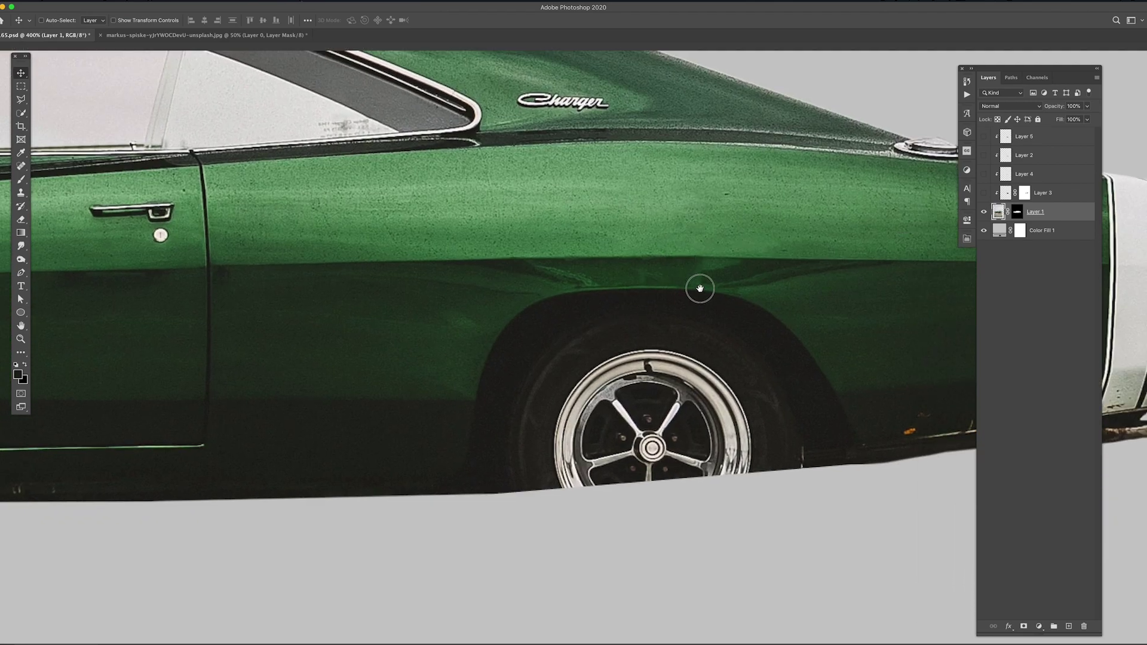
pyautogui.hscroll(-2, 700, 289)
pyautogui.hscroll(-3, 620, 453)
pyautogui.hscroll(-15, 526, 385)
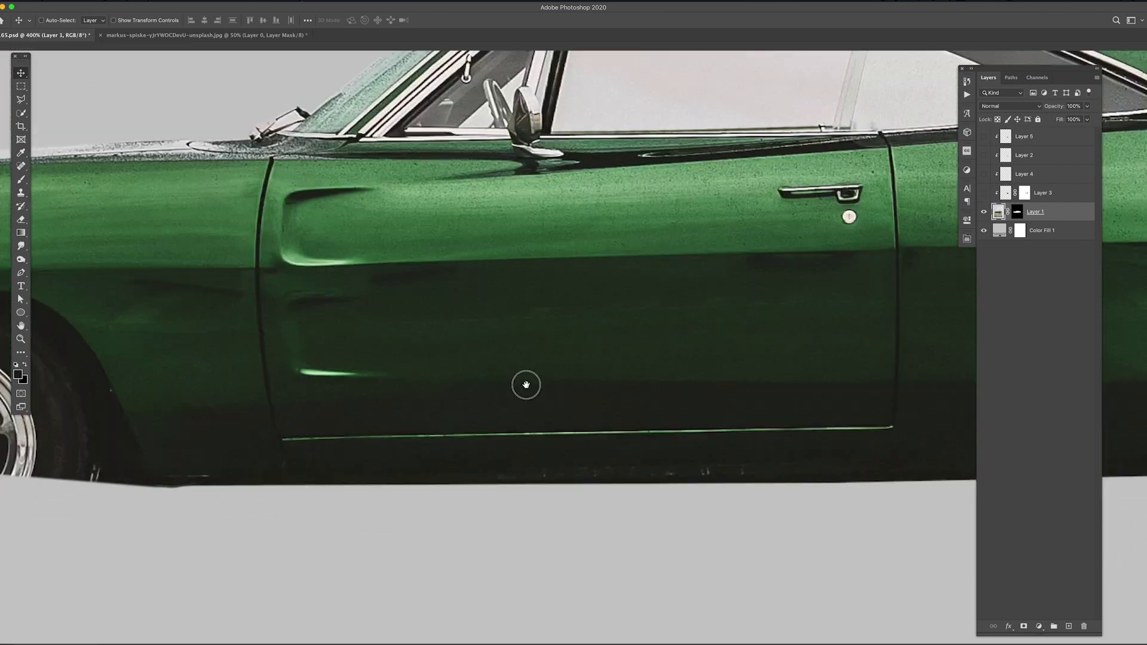
pyautogui.hscroll(10, 526, 385)
pyautogui.press('m')
pyautogui.moveTo(95, 177); pyautogui.dragTo(899, 491)
pyautogui.hotkey('ctrl', 'j')
pyautogui.moveTo(669, 331)
pyautogui.mouseDown()
pyautogui.moveTo(665, 393)
pyautogui.moveTo(584, 443)
pyautogui.mouseUp()
# Step: Duplicate the door strip, place it over the rear wheel at lower opacity, and warp it
pyautogui.press('v')
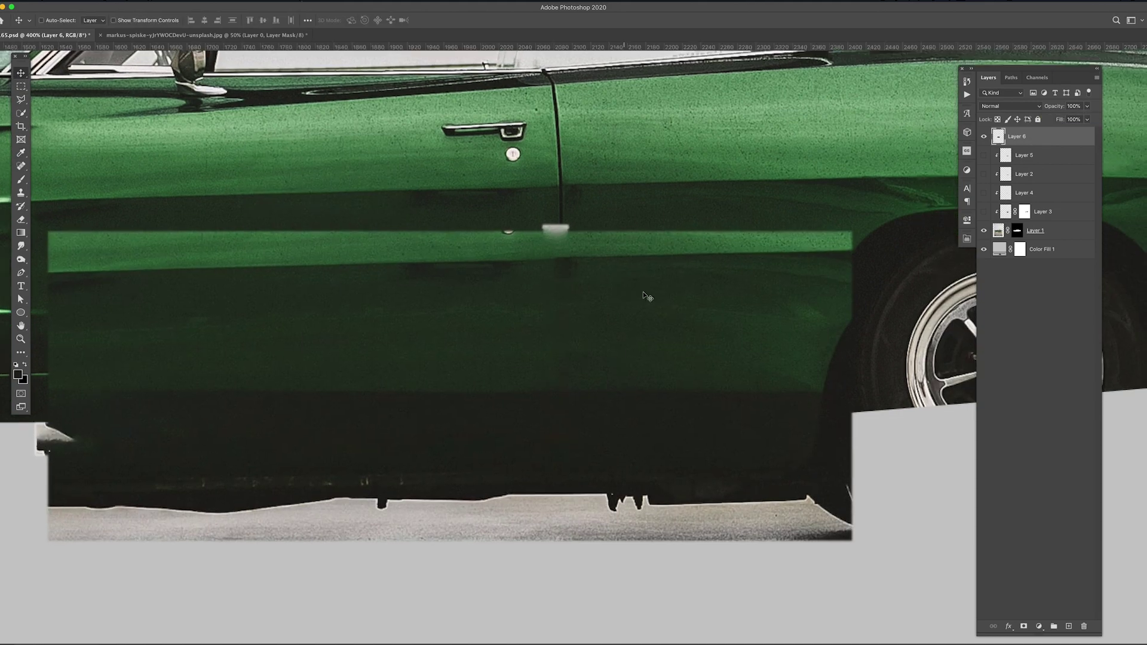
pyautogui.hscroll(-3, 643, 296)
pyautogui.hotkey('ctrl', 'j')
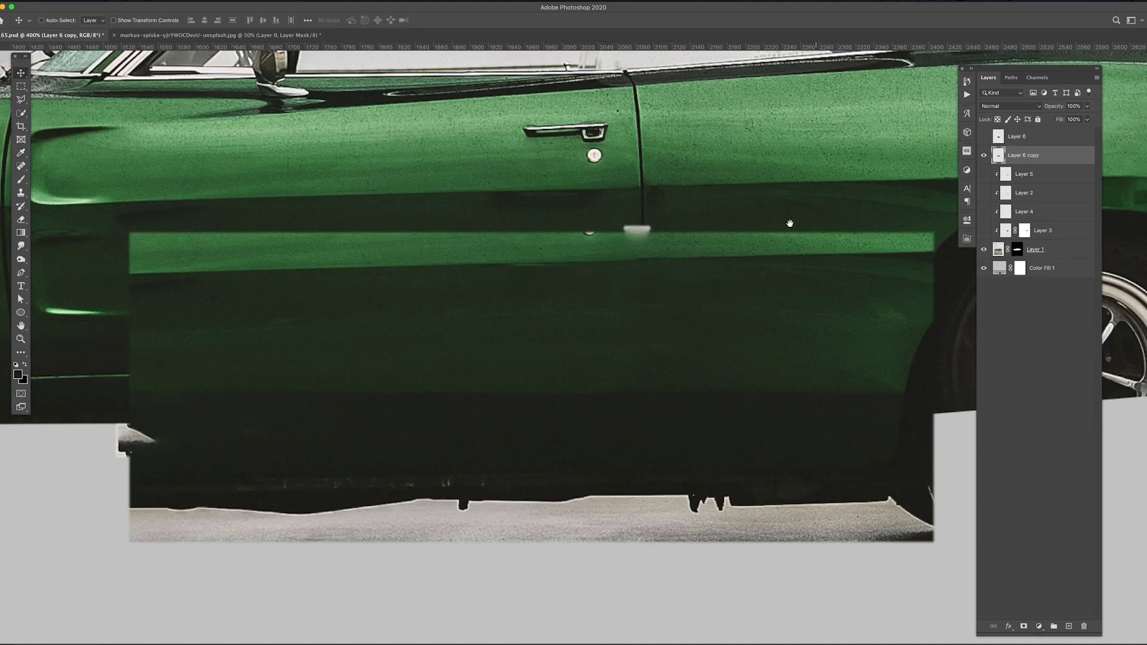
pyautogui.hotkey('ctrl', '-')
pyautogui.hotkey('ctrl', '-')
pyautogui.moveTo(630, 372); pyautogui.dragTo(631, 378)
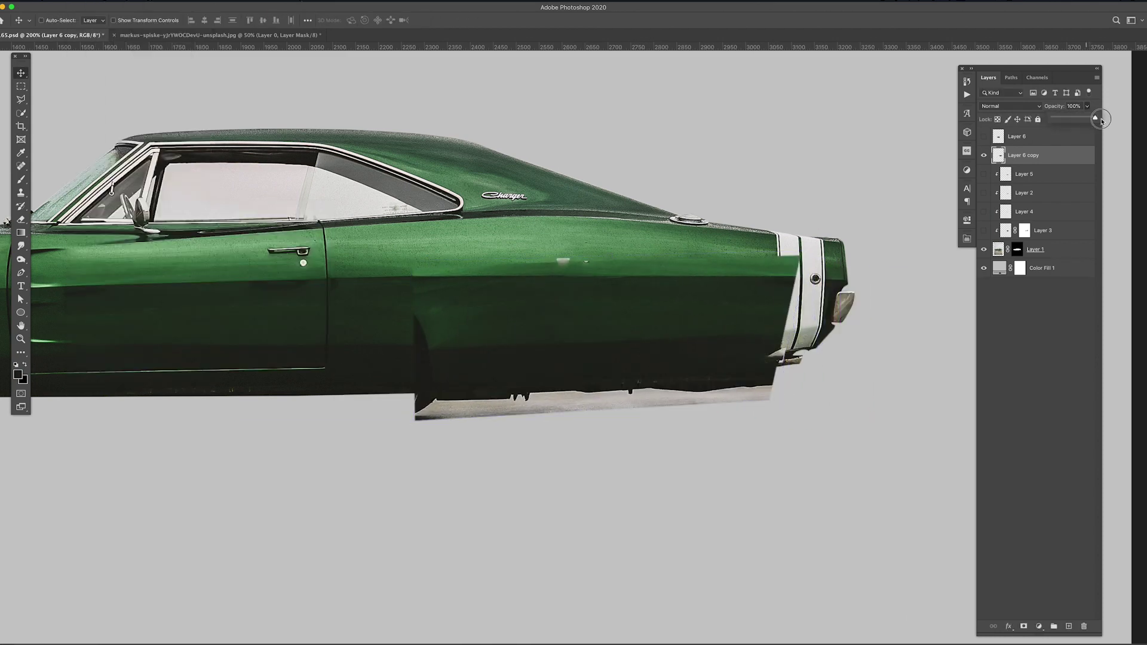
pyautogui.moveTo(1095, 118); pyautogui.dragTo(1086, 118)
pyautogui.hotkey('ctrl', 't')
pyautogui.rightClick(576, 281)
pyautogui.click(598, 353)
pyautogui.press('Return')
# Step: Clip the strip copy to the layer below and give it a layer mask with white brush
pyautogui.hotkey('ctrl', '[')
pyautogui.hotkey('ctrl', '[')
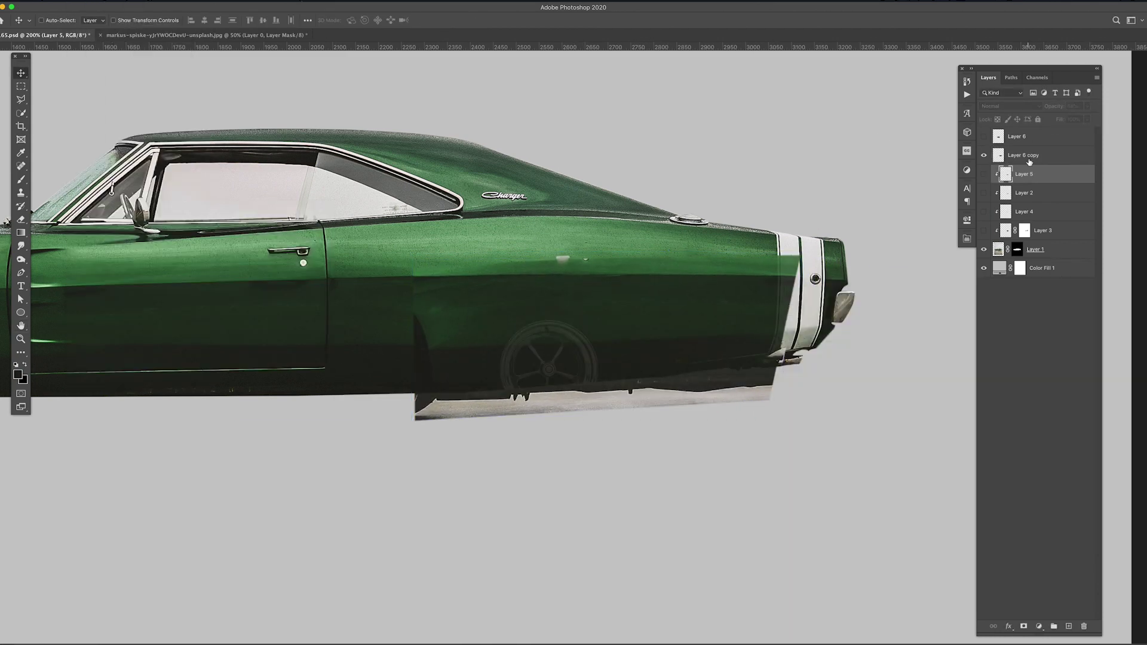
pyautogui.hotkey('ctrl', '[')
pyautogui.hotkey('ctrl', '[')
pyautogui.click(1023, 626)
pyautogui.press('b')
pyautogui.rightClick(520, 311)
pyautogui.press('Escape')
pyautogui.press('x')
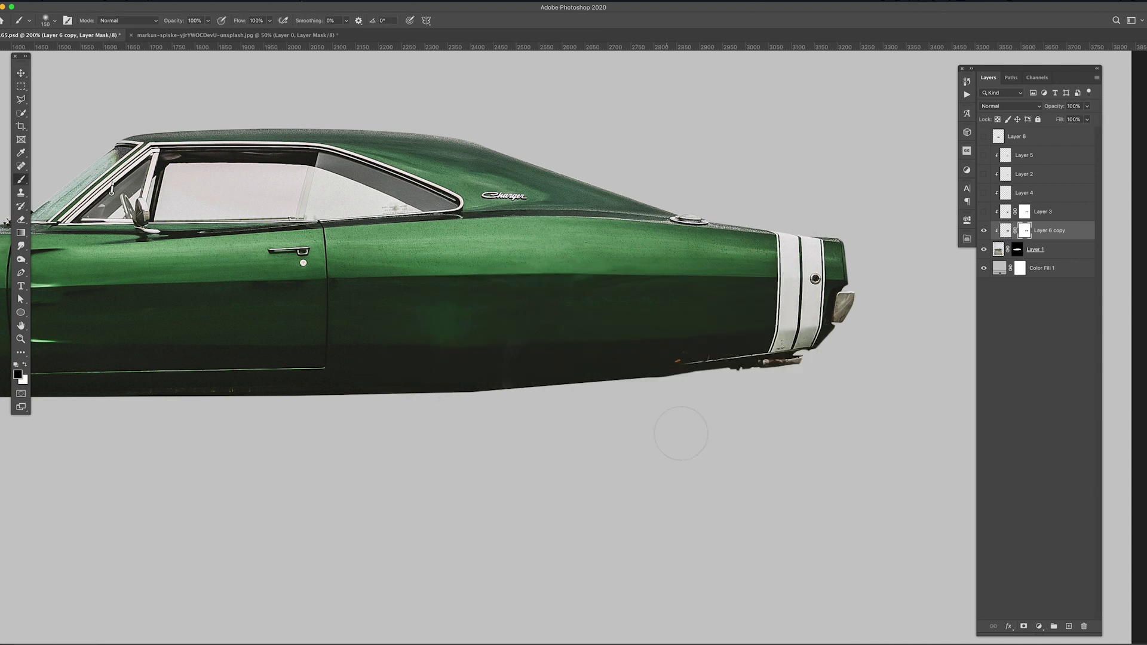
# Step: Nudge the strip copy's pixels to fill the lower edge, then target its mask
pyautogui.press('v')
pyautogui.click(1006, 231)
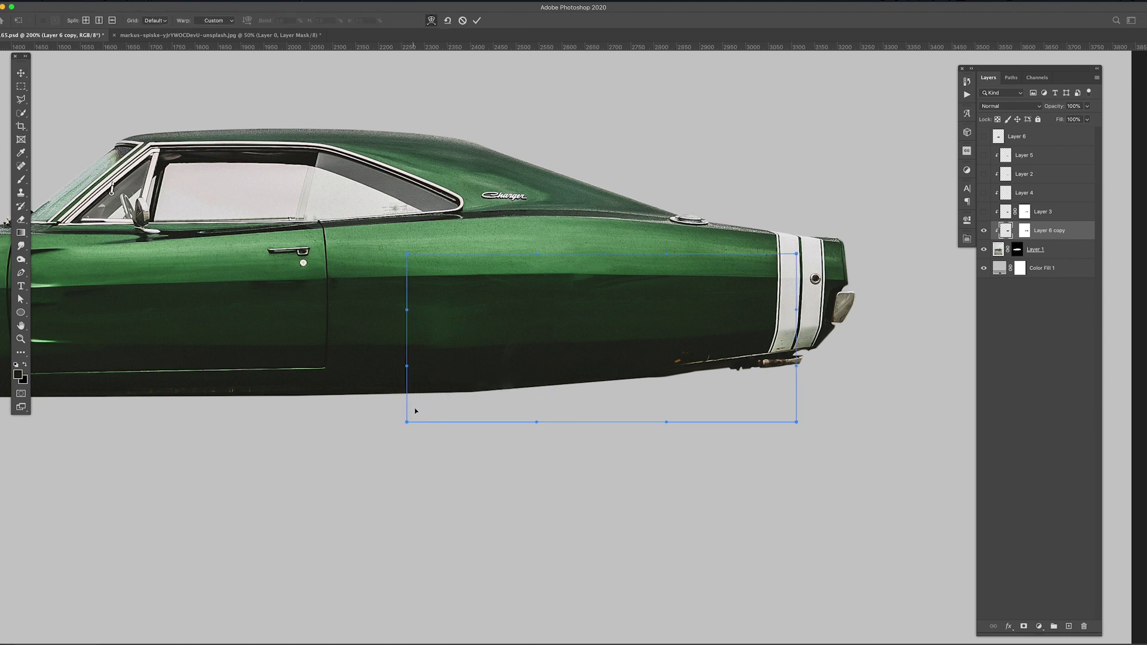
pyautogui.moveTo(526, 415); pyautogui.dragTo(529, 411)
pyautogui.click(1025, 231)
pyautogui.press('b')
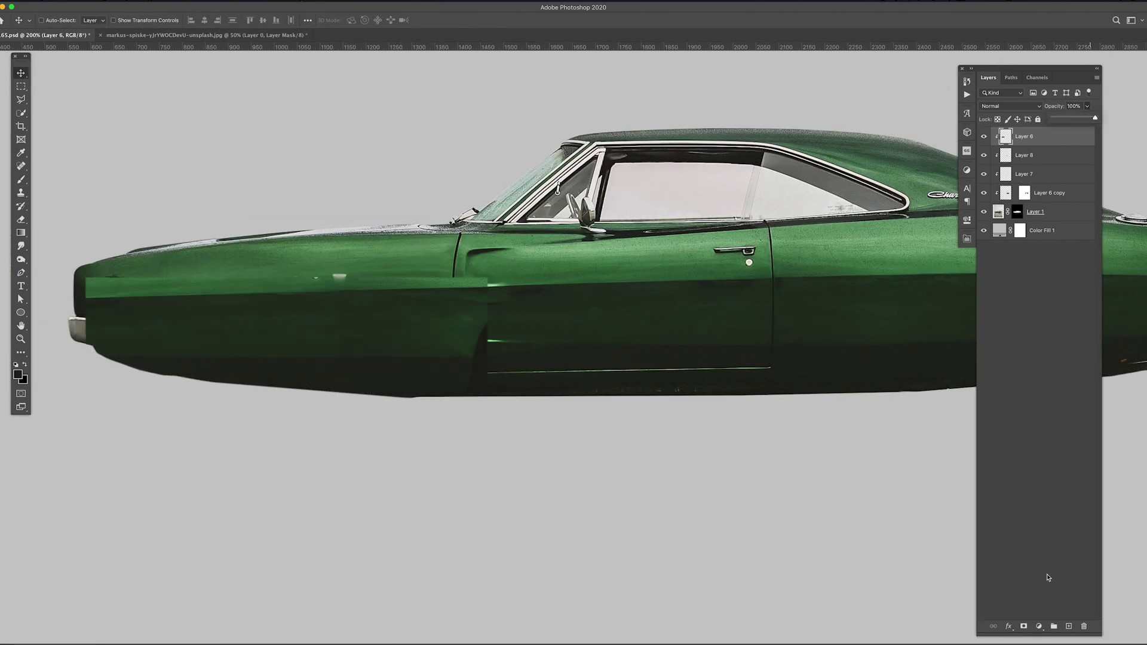
# Step: Mask Layer 6 and paint out the front fender's bright strip with a 60 px Hard Round brush
pyautogui.click(1024, 626)
pyautogui.press('b')
pyautogui.rightClick(494, 297)
pyautogui.doubleClick(621, 397)
pyautogui.scroll(1, 487, 371)
pyautogui.rightClick(436, 263)
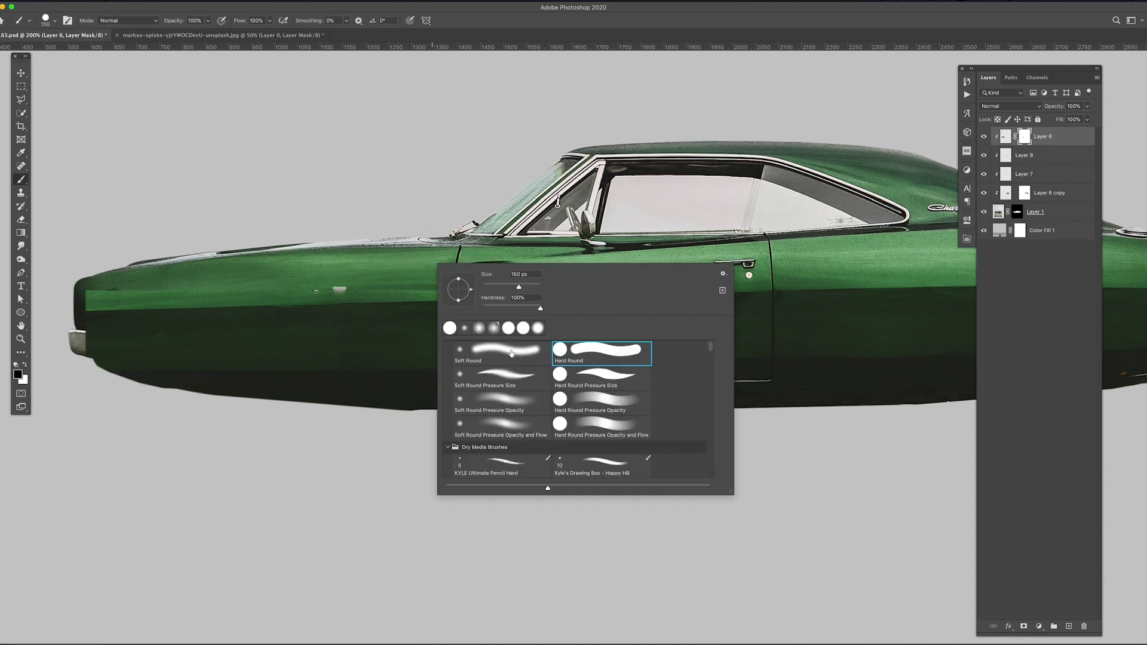
pyautogui.write('60')
pyautogui.press('Return')
pyautogui.moveTo(47, 299); pyautogui.dragTo(144, 304)
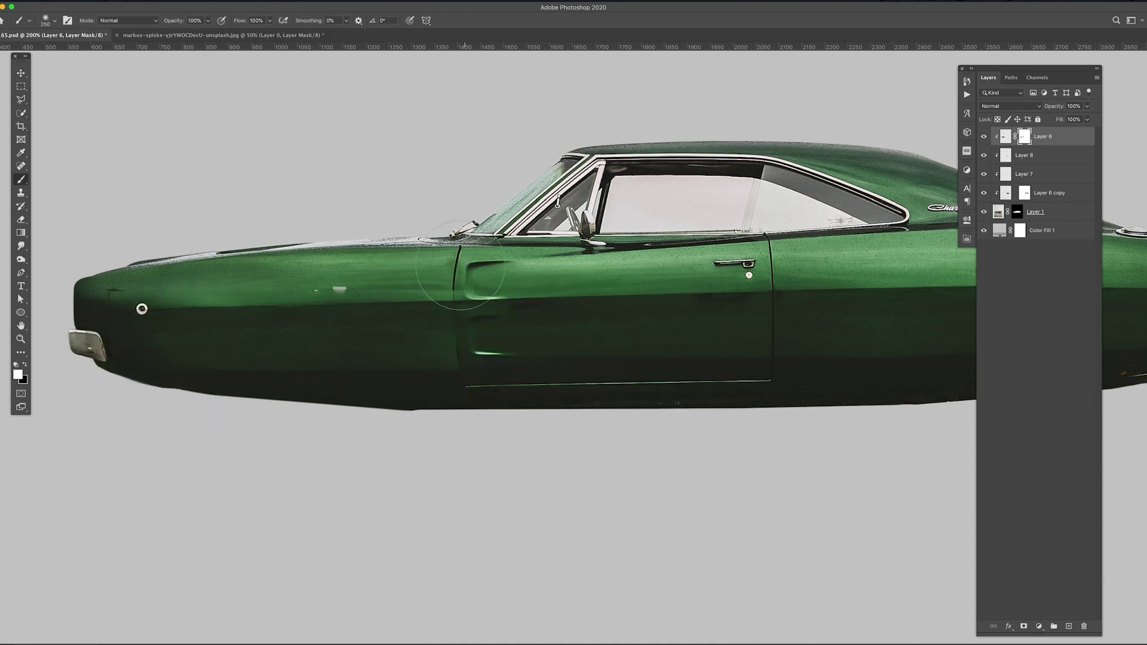
# Step: Swap the painting colours, zoom out to the whole composition, and select Layer 1's mask
pyautogui.press('x')
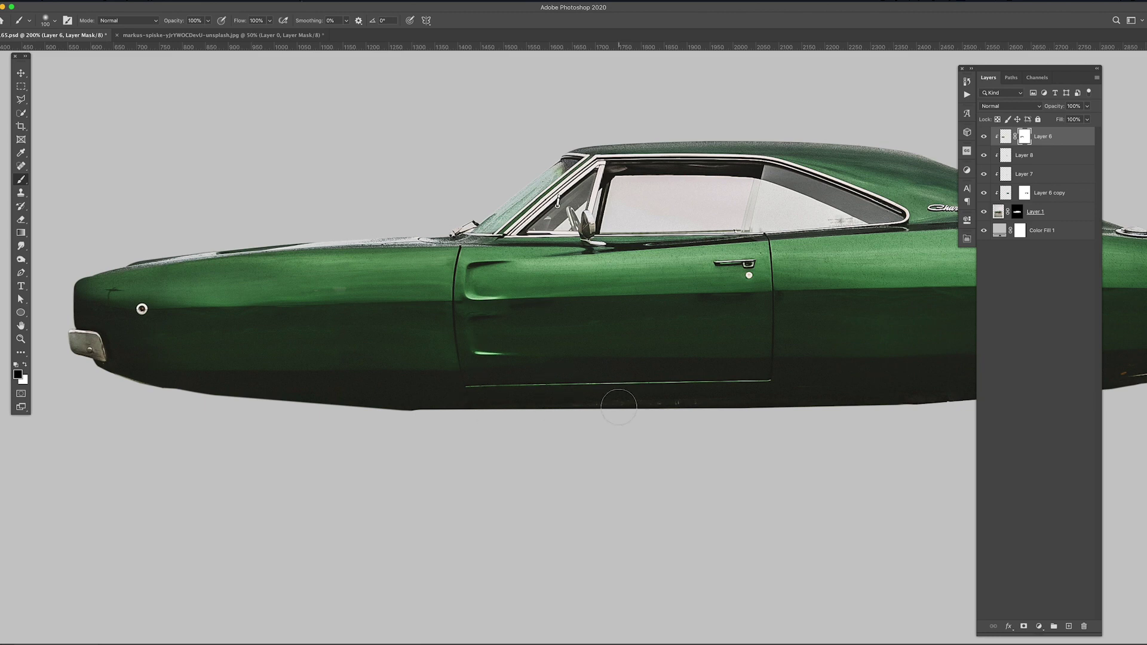
pyautogui.hotkey('ctrl', '0')
pyautogui.rightClick(495, 388)
pyautogui.press('Escape')
pyautogui.press('v')
pyautogui.click(1017, 212)
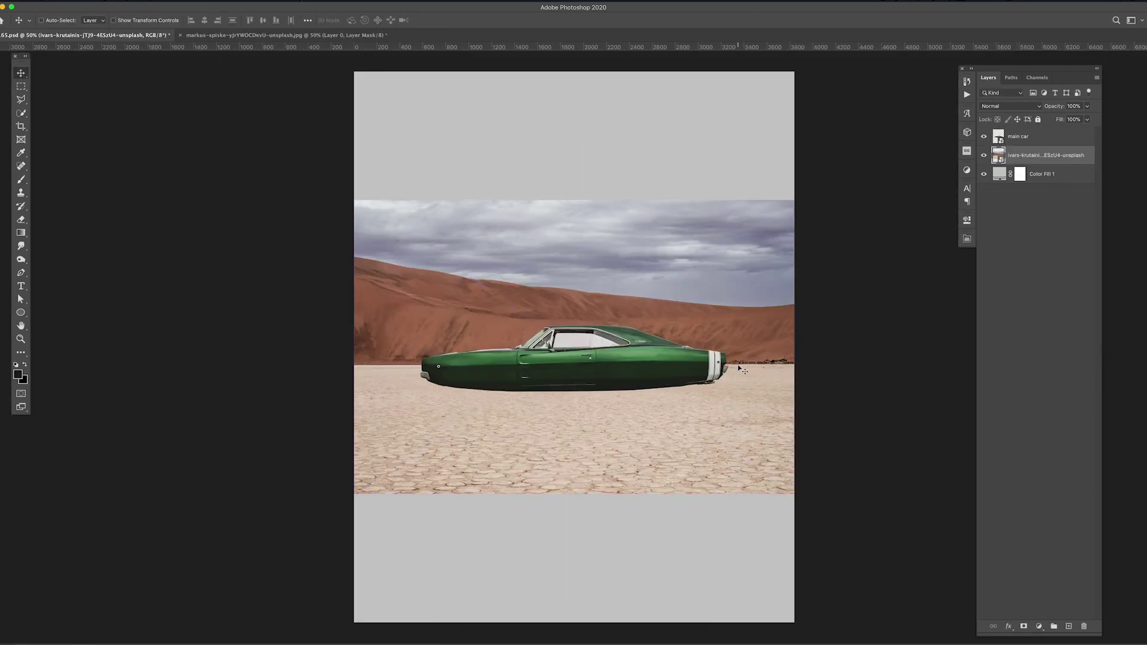
# Step: Open the desert copy smart object and select its sky
pyautogui.press('b')
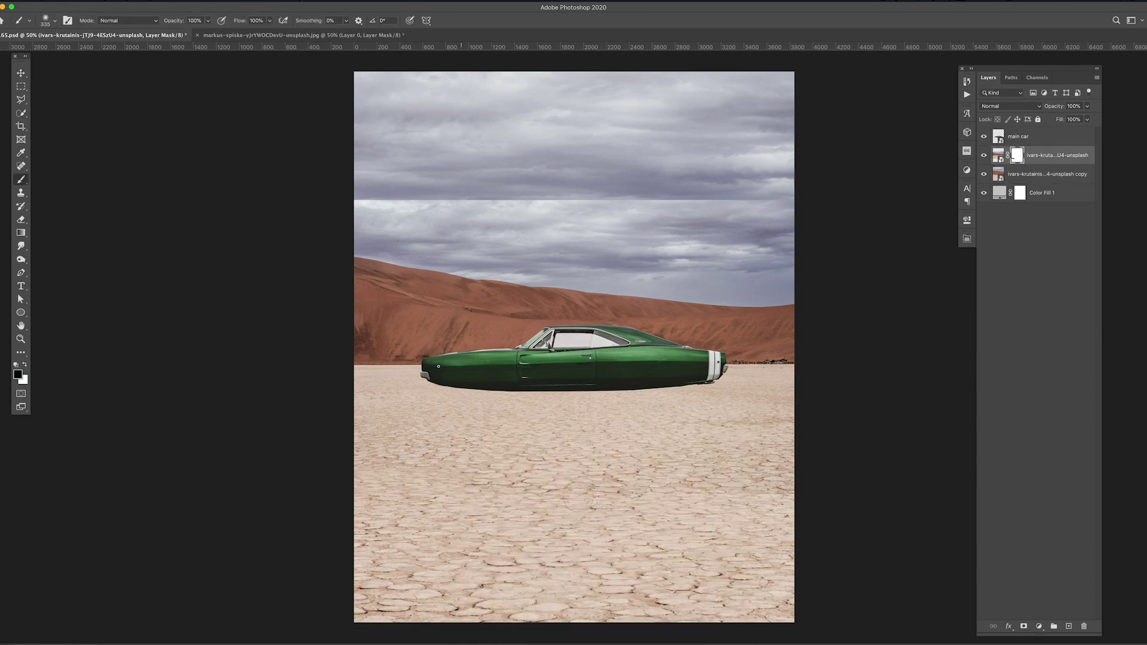
pyautogui.press('v')
pyautogui.hotkey('alt', '[')
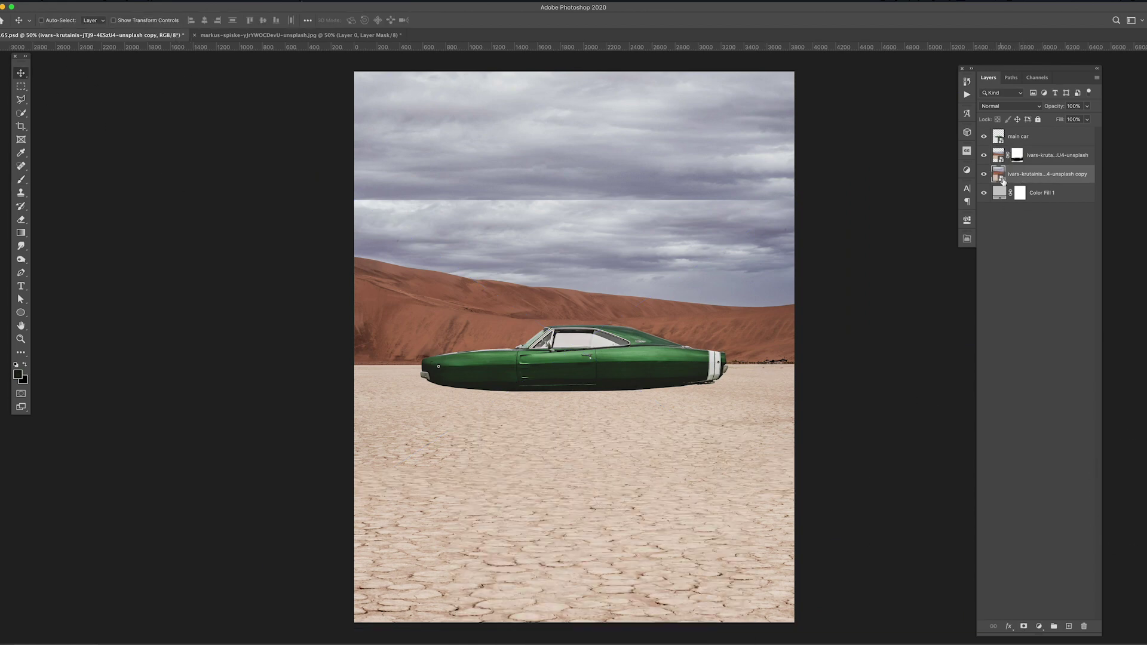
pyautogui.doubleClick(999, 174)
pyautogui.click(329, 20)
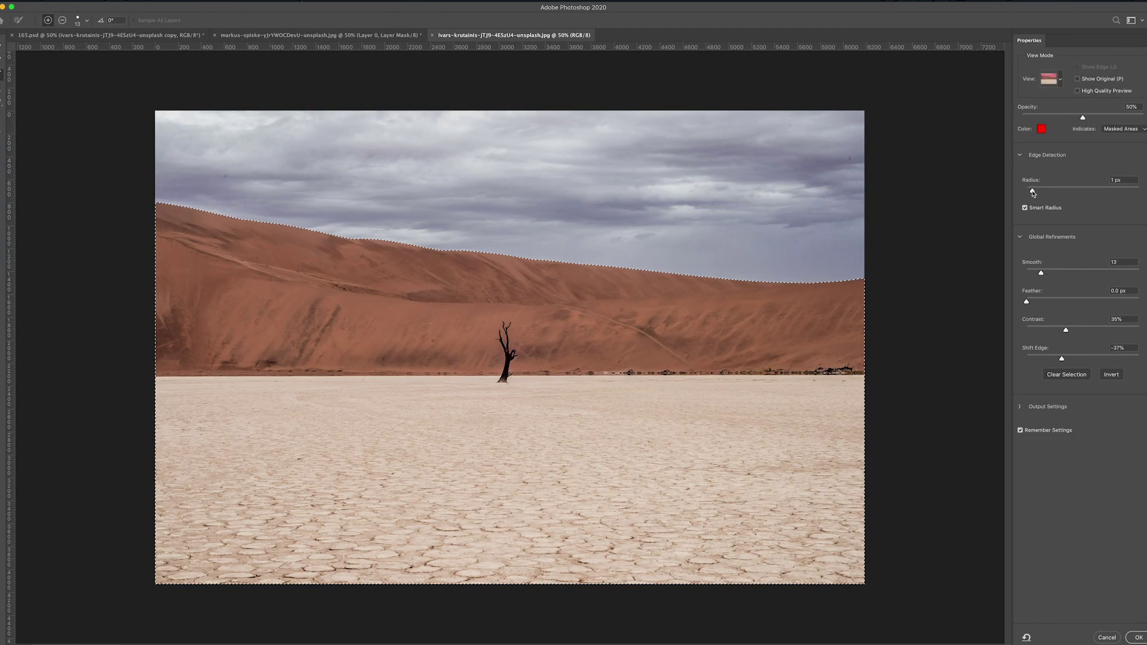
pyautogui.click(1139, 638)
# Step: Refine the sky selection in Select and Mask with Smooth 63 and output it as a mask
pyautogui.hotkey('ctrl', '+')
pyautogui.hotkey('ctrl', '+')
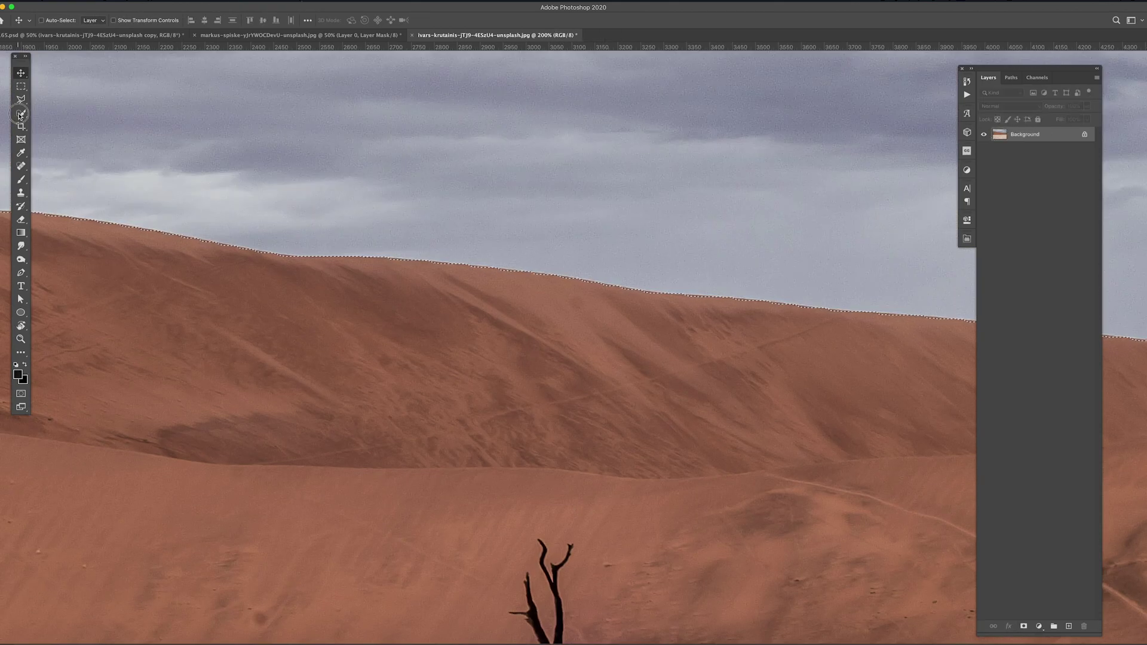
pyautogui.hotkey('ctrl', 'alt', 'r')
pyautogui.moveTo(1070, 271); pyautogui.dragTo(1098, 272)
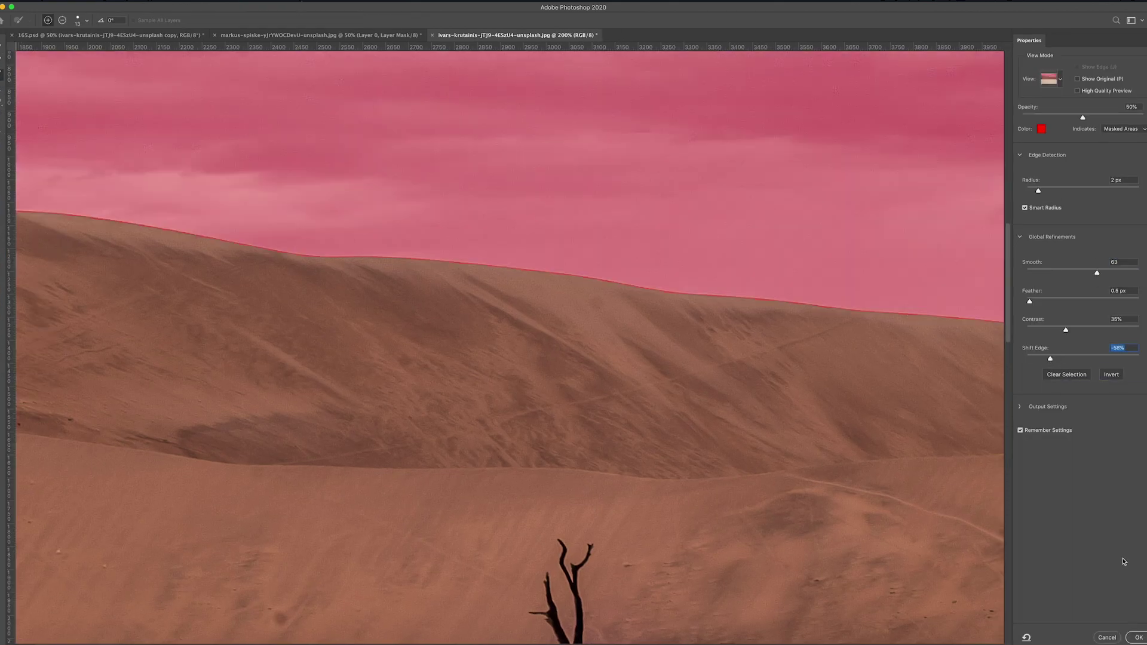
pyautogui.press('Return')
pyautogui.hotkey('ctrl', '0')
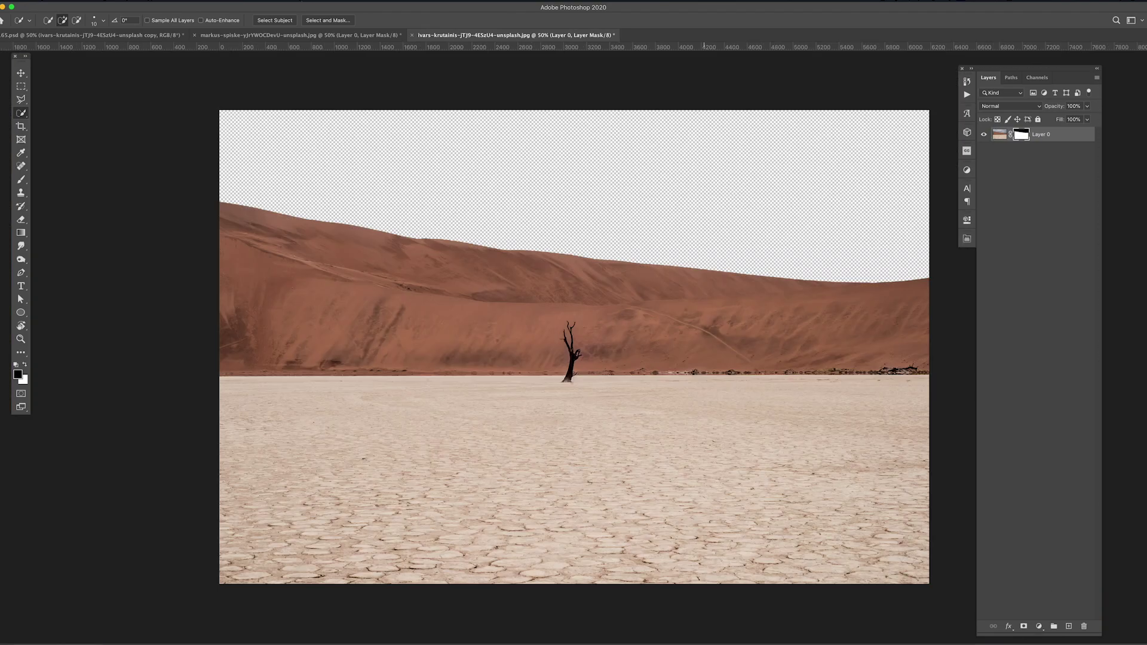
# Step: Drag the masked desert into the composition and lower it by 48 px
pyautogui.press('v')
pyautogui.moveTo(573, 359); pyautogui.dragTo(873, 269)
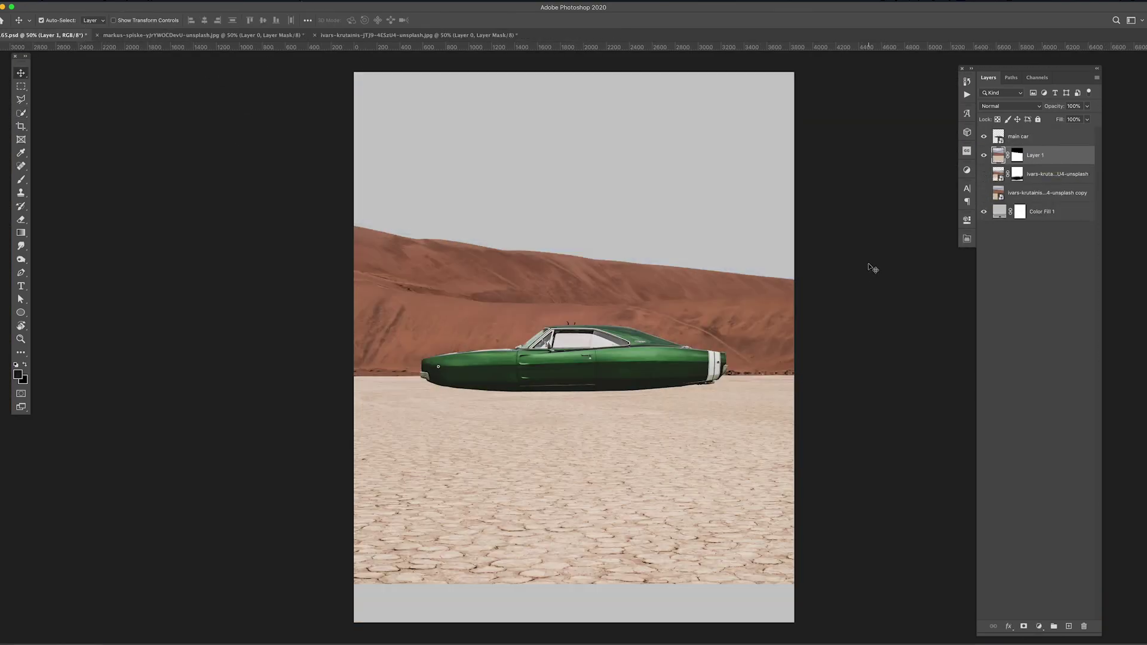
pyautogui.moveTo(626, 352); pyautogui.dragTo(626, 357)
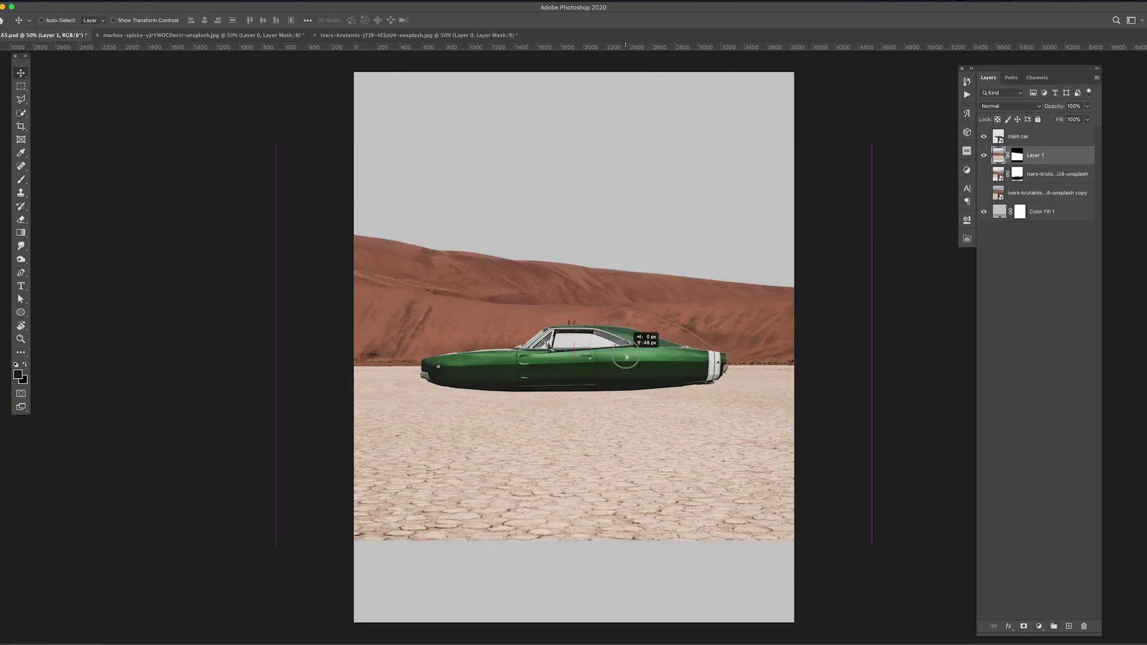
pyautogui.hotkey('ctrl', 't')
pyautogui.click(1057, 174)
pyautogui.press('Return')
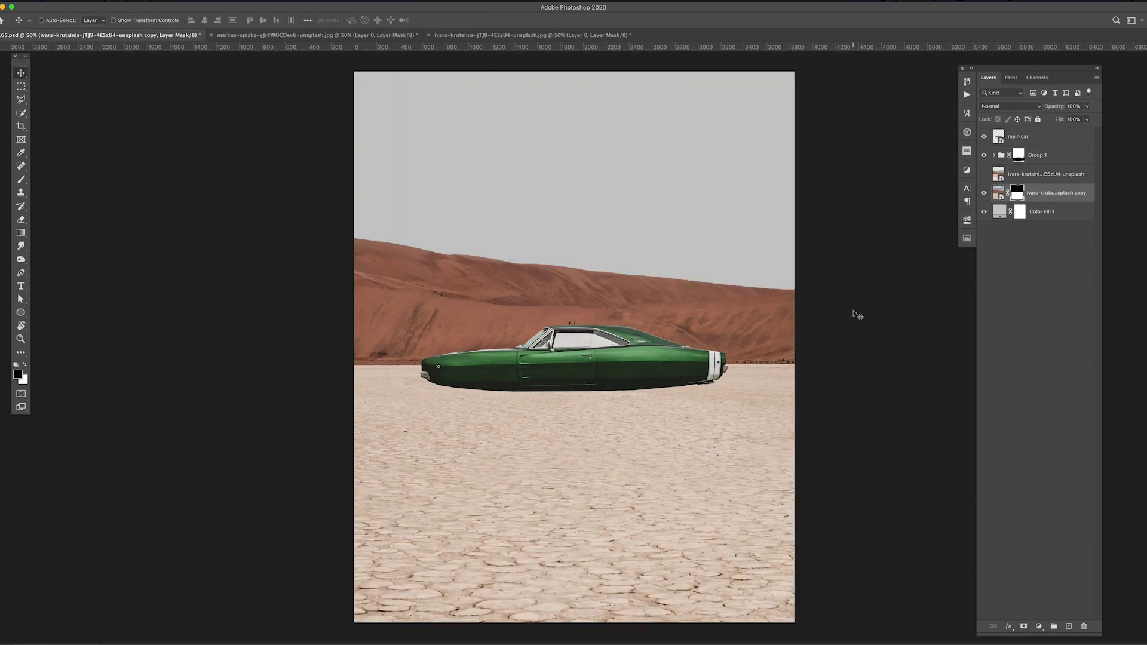
pyautogui.click(359, 34)
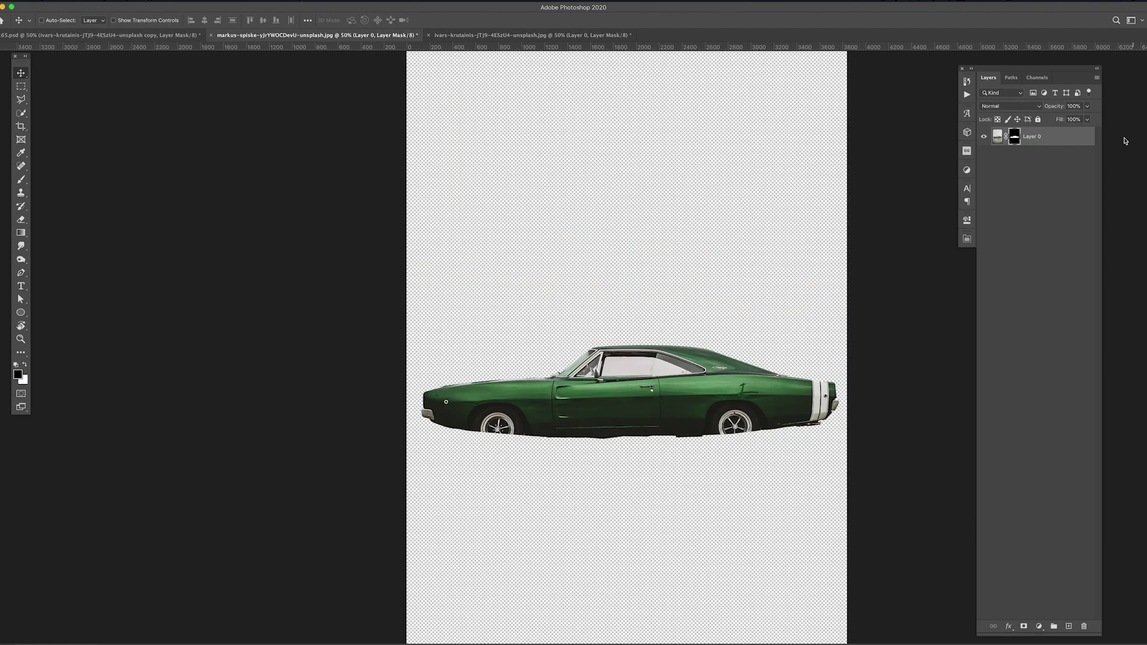
pyautogui.press('l')
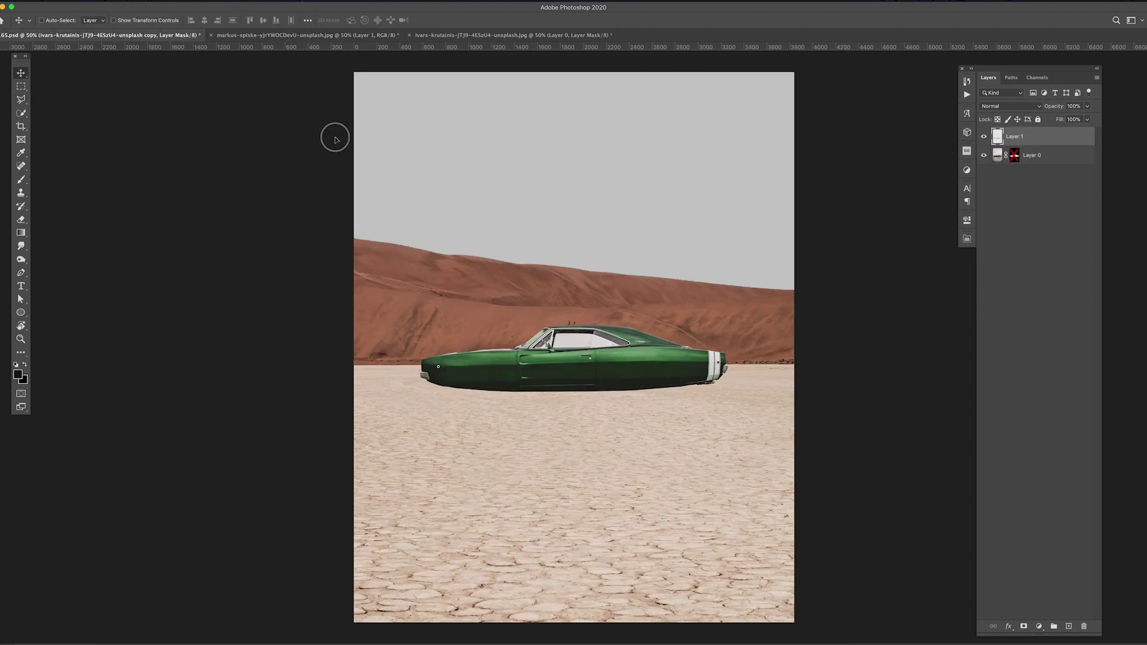
# Step: Motion-blur the shadow shape beneath the car and squash the darker shadow into a thin strip
pyautogui.moveTo(771, 411); pyautogui.dragTo(687, 411)
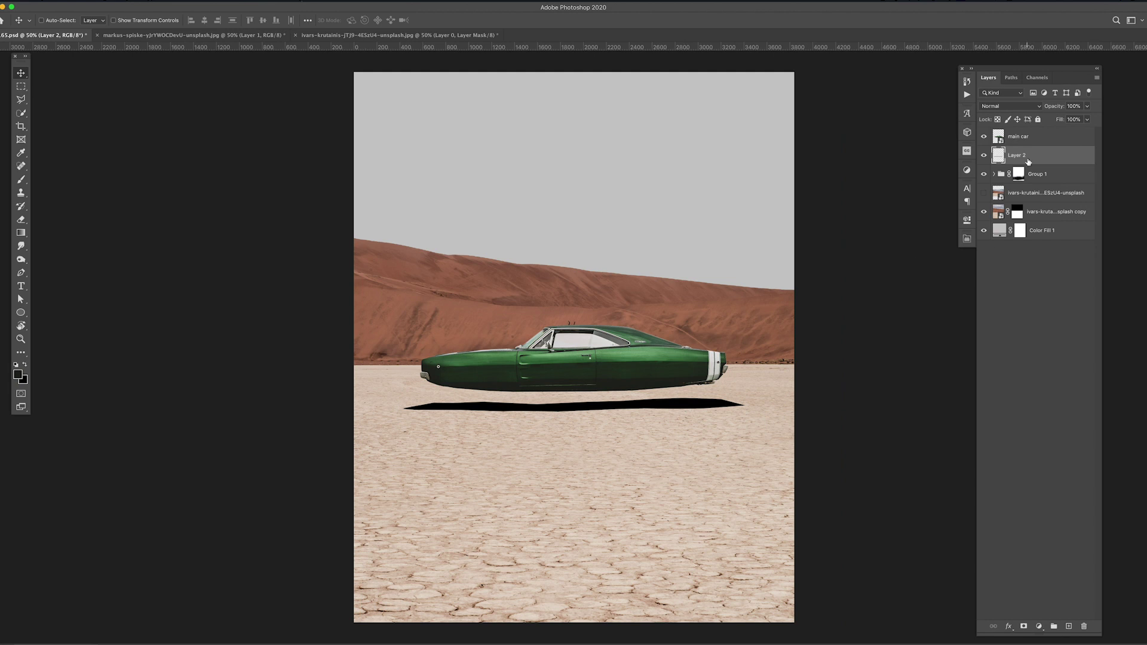
pyautogui.click(371, 161)
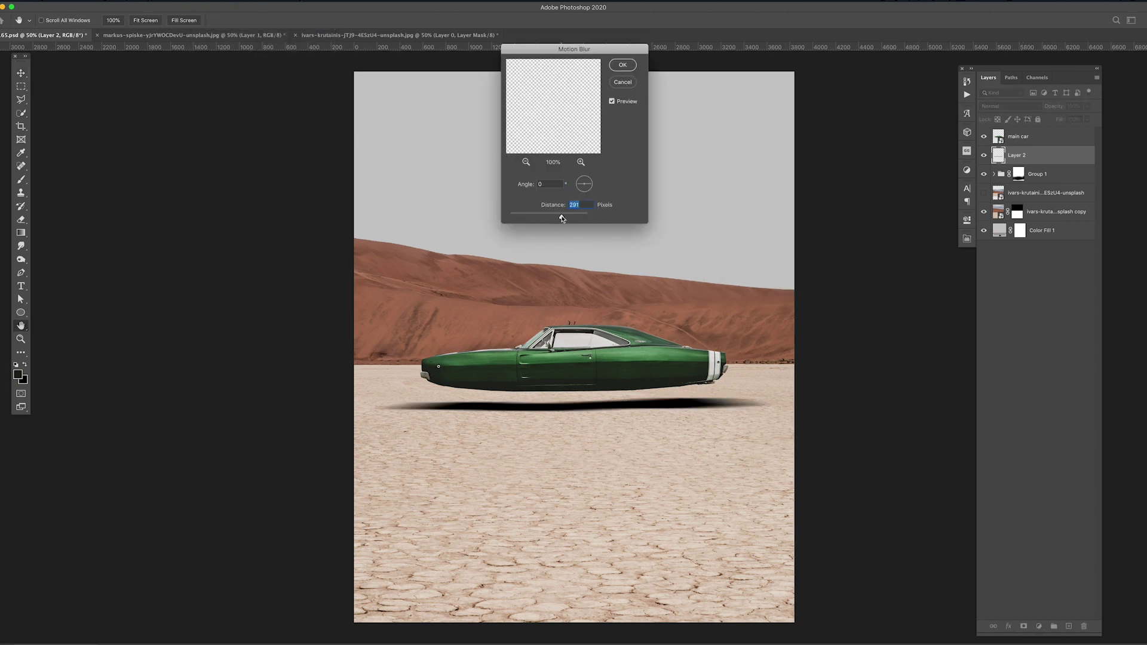
pyautogui.press('Return')
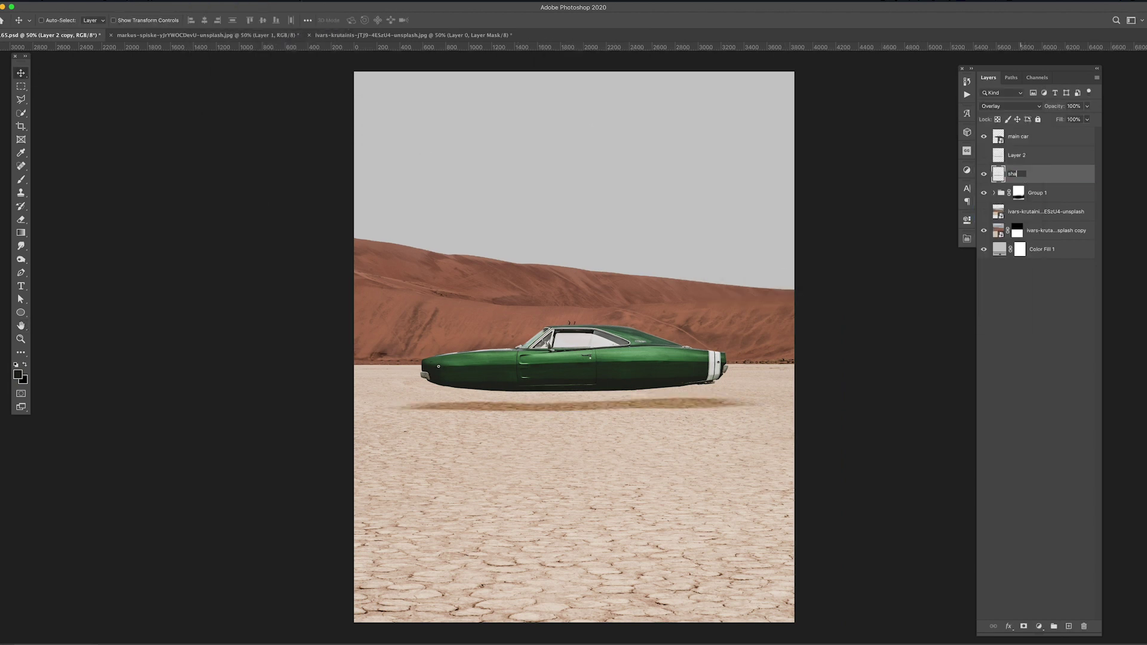
pyautogui.moveTo(756, 396); pyautogui.dragTo(597, 392)
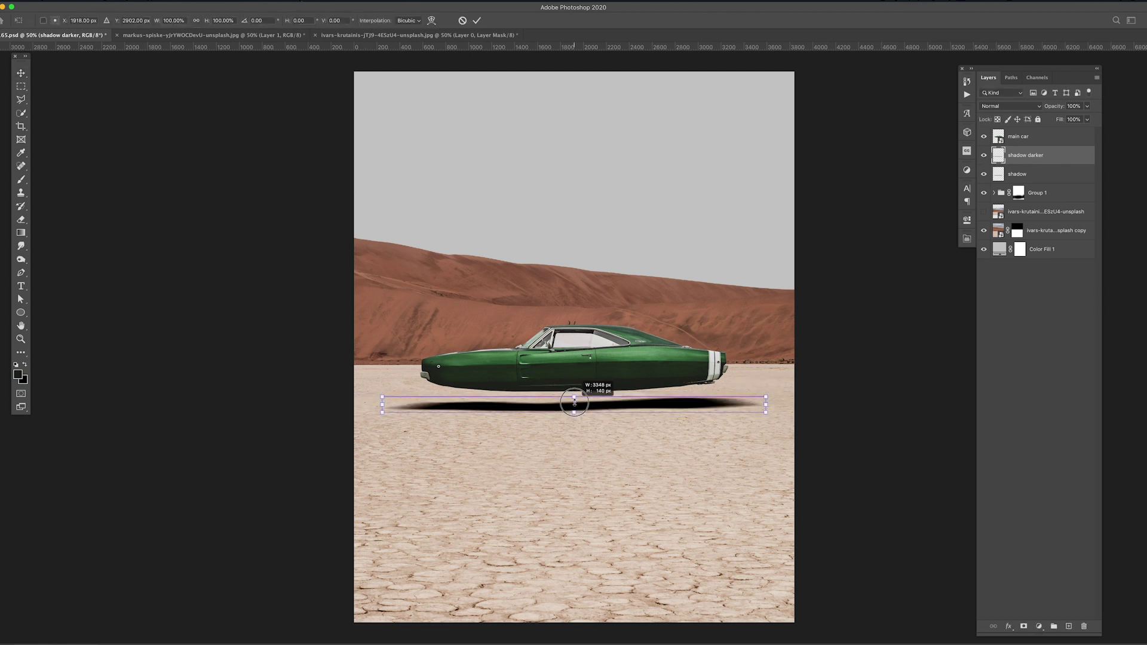
pyautogui.press('Return')
# Step: Show the shadow darker layer and set its Blend If underlying layer to 240
pyautogui.click(1016, 173)
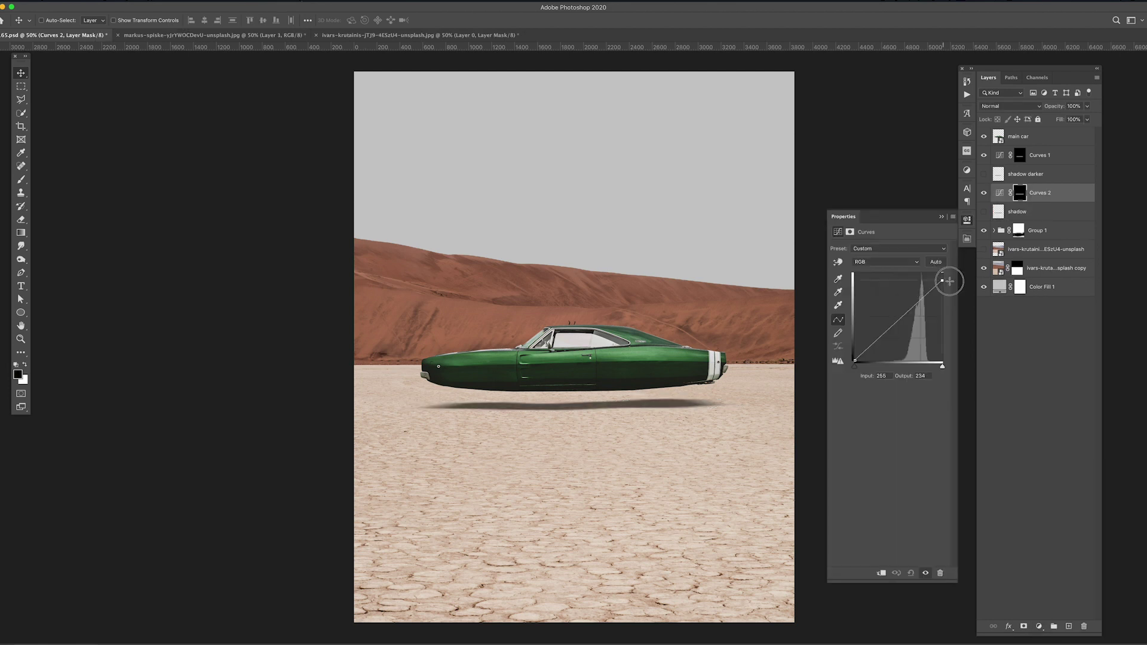
pyautogui.click(968, 221)
pyautogui.click(984, 174)
pyautogui.click(1026, 174)
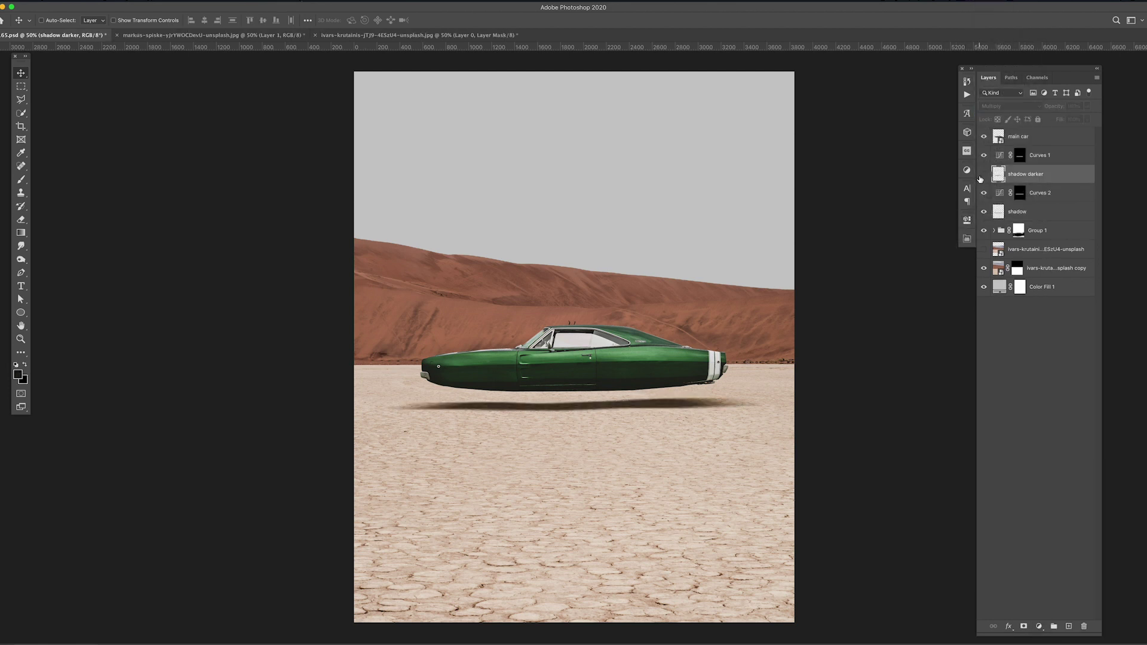
pyautogui.click(1010, 106)
pyautogui.moveTo(1038, 486); pyautogui.dragTo(1014, 487)
pyautogui.click(1126, 315)
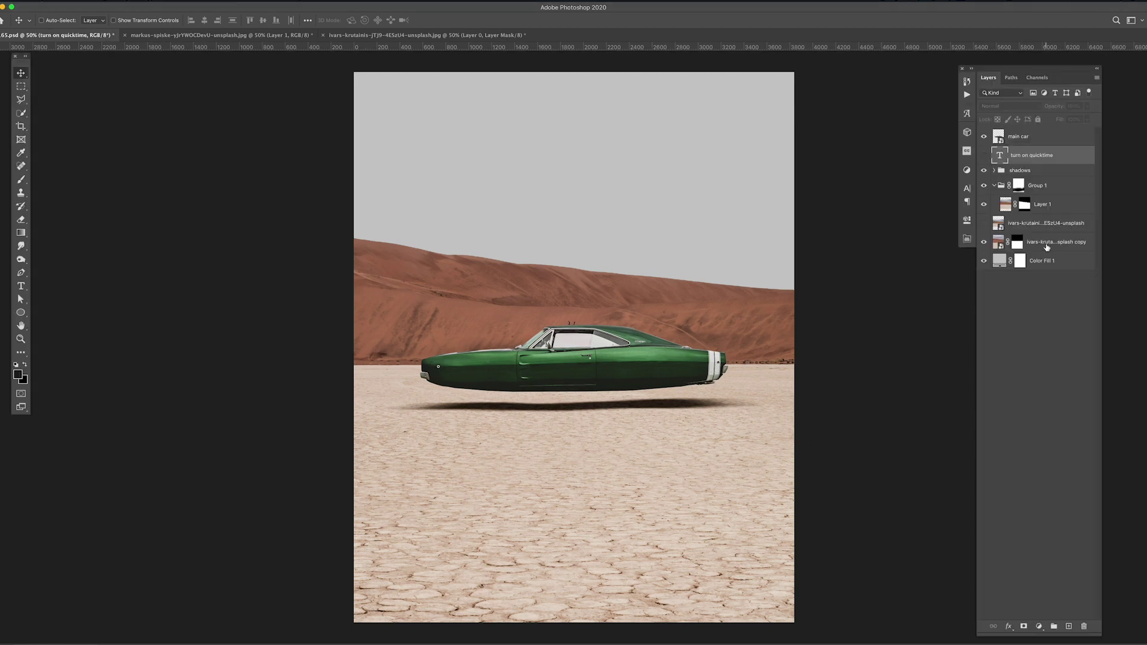
# Step: Paint Layer 1's mask along the dune ridge edge, panning across its full length
pyautogui.click(1024, 204)
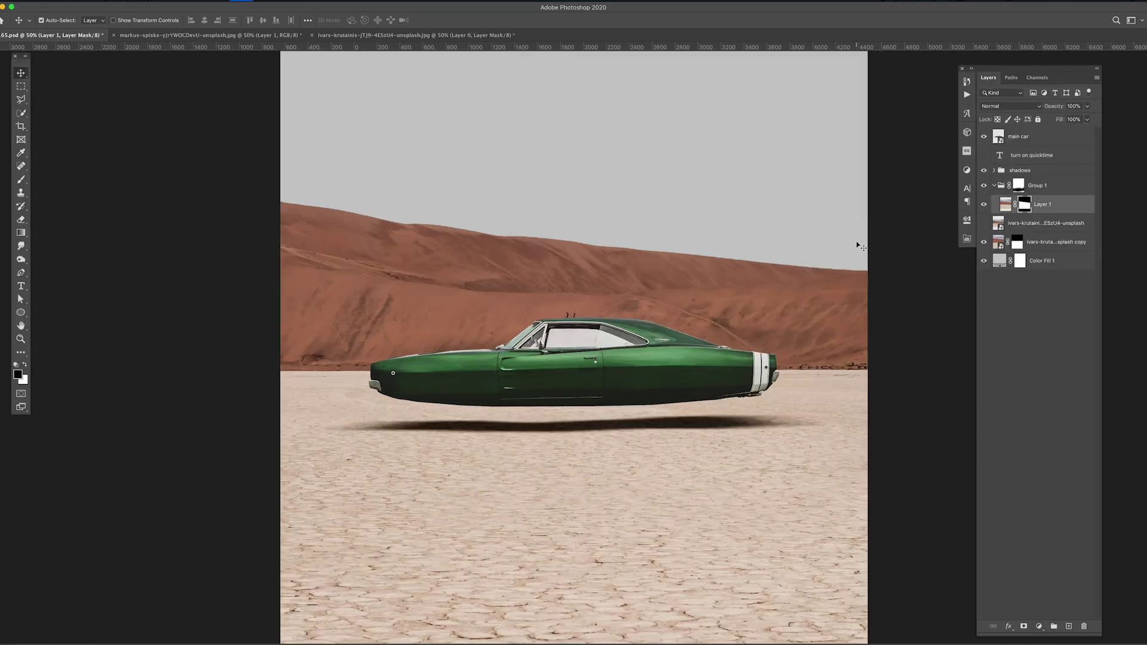
pyautogui.press('b')
pyautogui.rightClick(541, 290)
pyautogui.press('Escape')
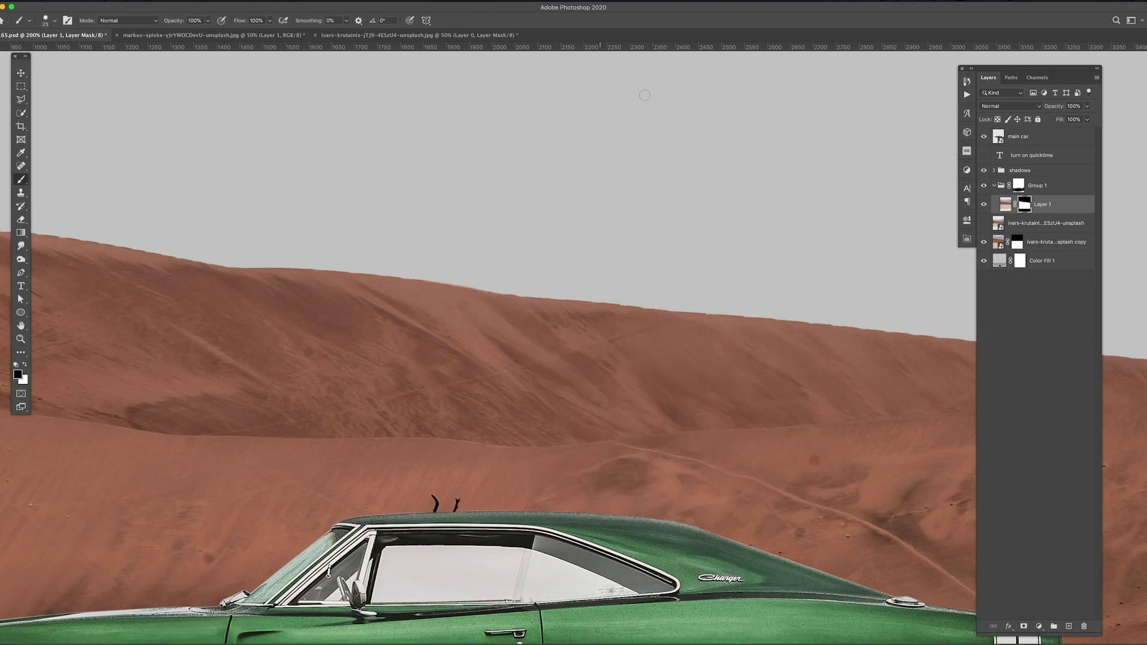
pyautogui.moveTo(818, 320); pyautogui.dragTo(617, 313)
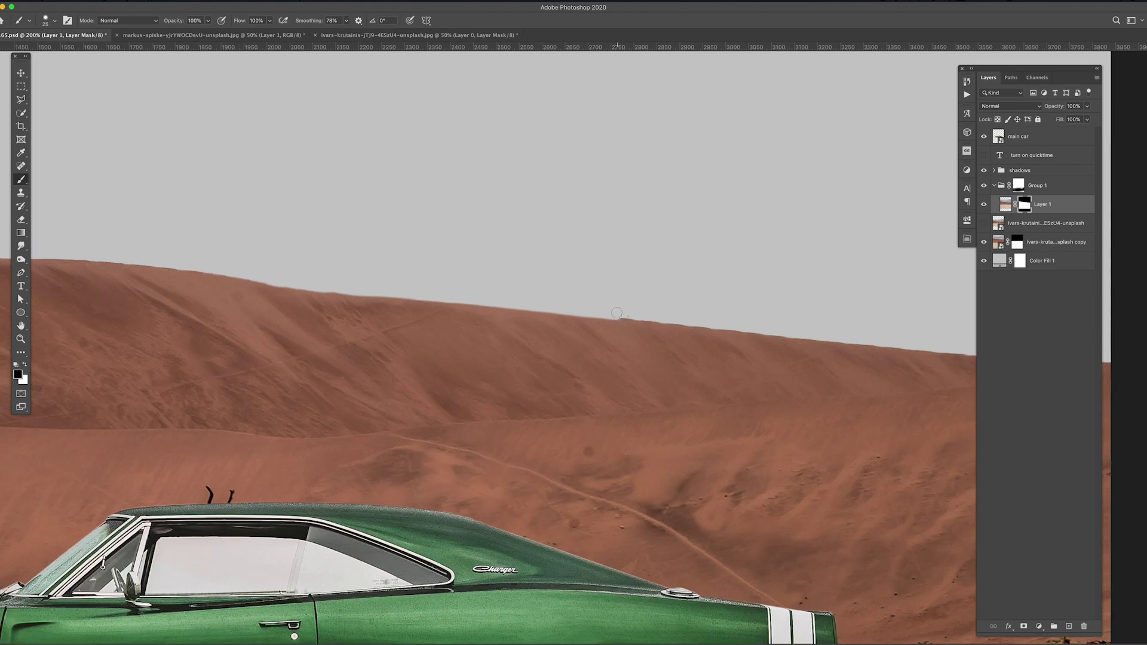
pyautogui.moveTo(949, 347); pyautogui.dragTo(769, 326)
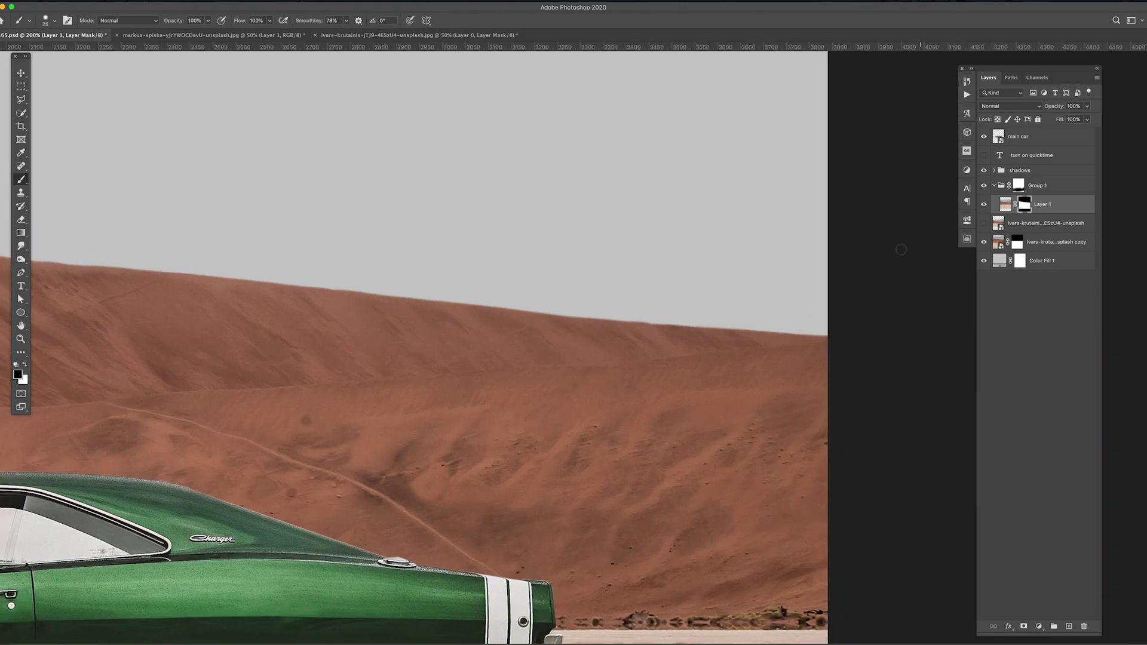
pyautogui.hscroll(-10, 777, 299)
pyautogui.scroll(2, 653, 346)
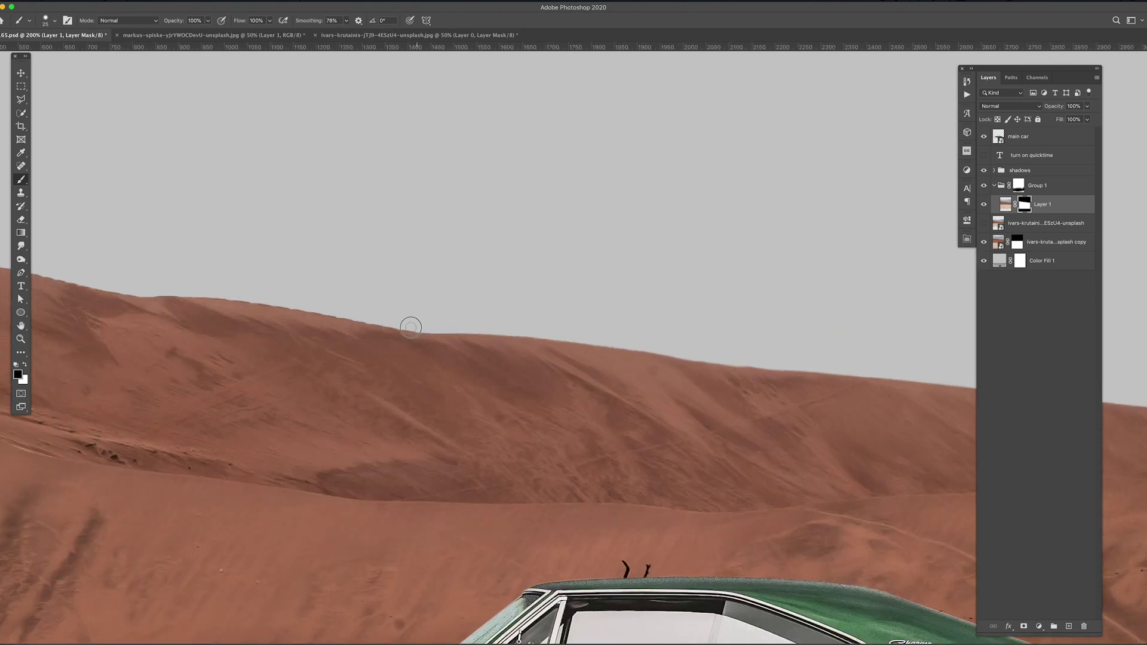
pyautogui.moveTo(221, 296); pyautogui.dragTo(718, 412)
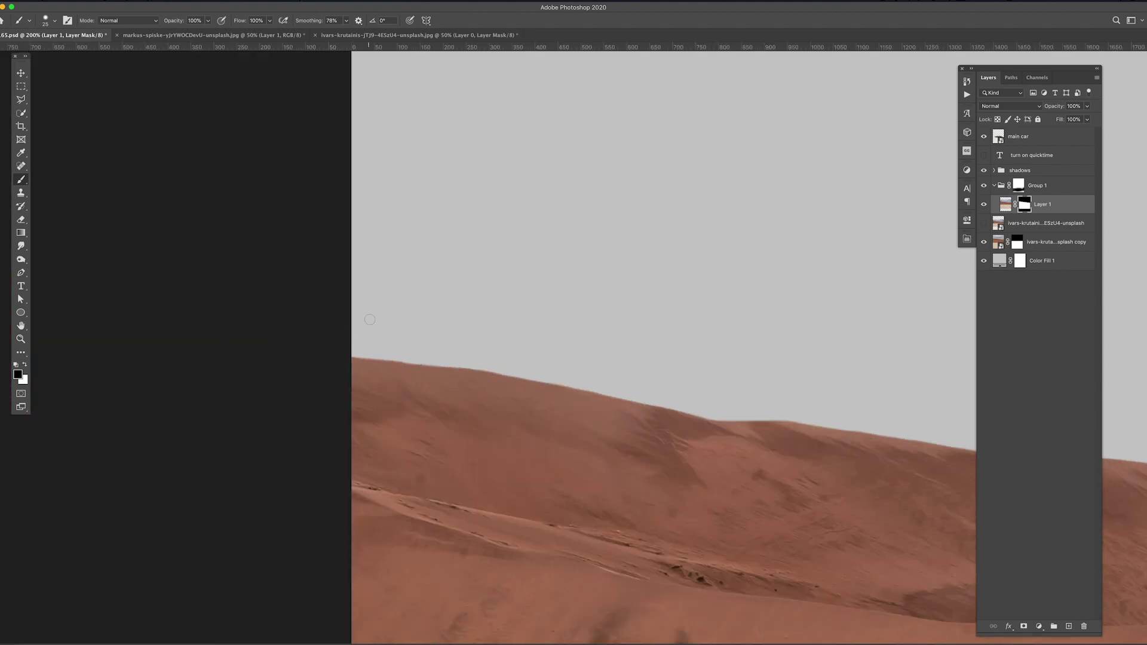
# Step: Fit the whole image on screen with the Move tool active
pyautogui.hotkey('ctrl', '0')
pyautogui.press('v')
pyautogui.scroll(-2, 557, 384)
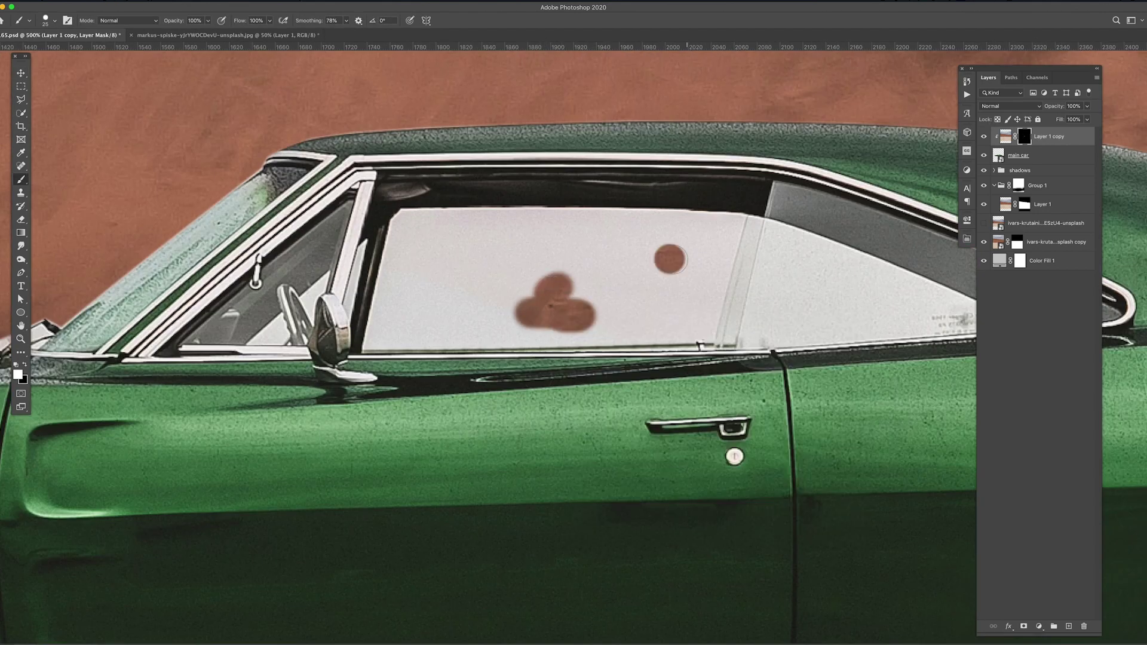
# Step: Paint a brown desert reflection across the car's window glass on Layer 1 copy's mask
pyautogui.click(526, 336)
pyautogui.moveTo(526, 336)
pyautogui.mouseDown()
pyautogui.moveTo(817, 326)
pyautogui.moveTo(773, 290)
pyautogui.mouseUp()
pyautogui.press(']')
pyautogui.press(']')
pyautogui.press(']')
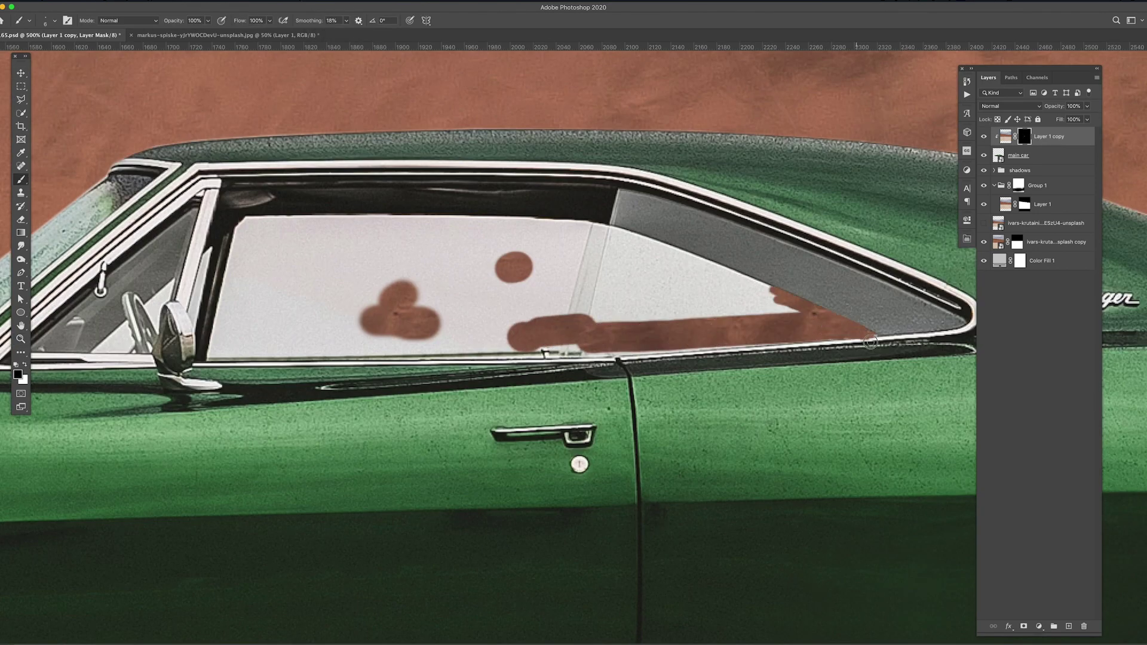
pyautogui.press('[')
pyautogui.moveTo(561, 310); pyautogui.dragTo(693, 261)
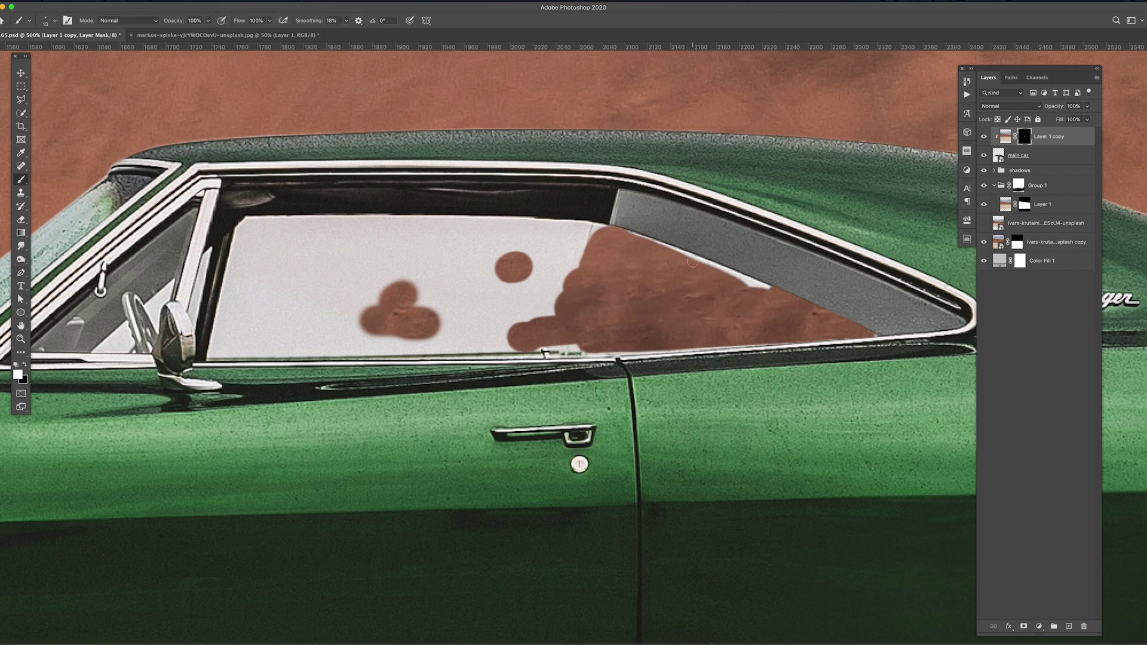
pyautogui.hscroll(-5, 576, 267)
pyautogui.moveTo(711, 365); pyautogui.dragTo(339, 373)
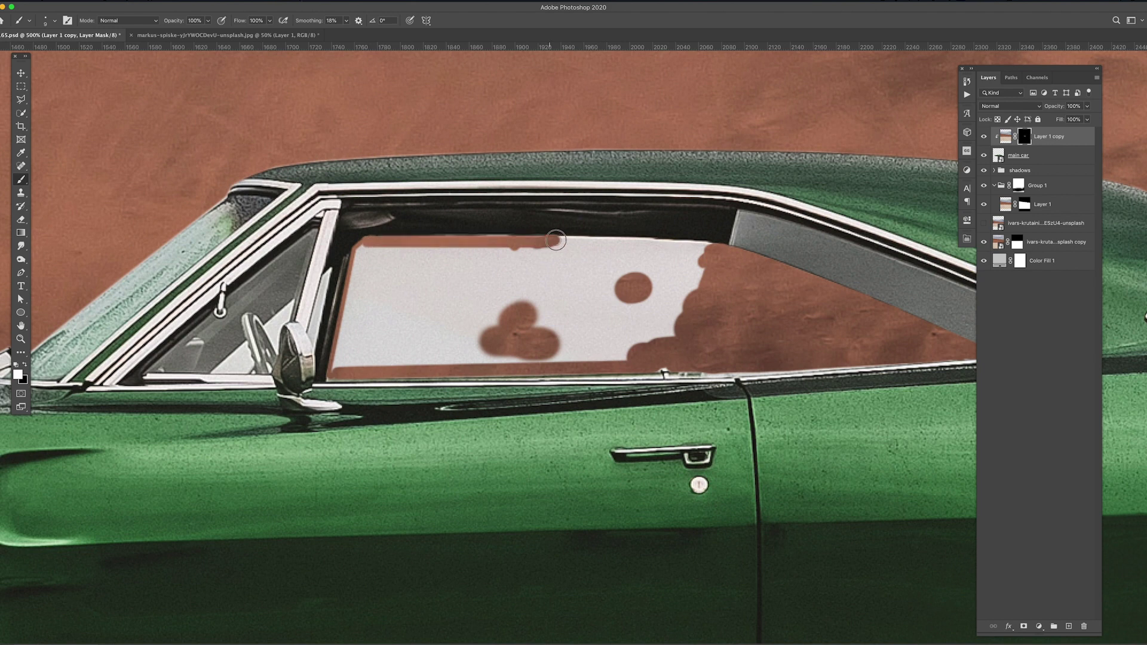
pyautogui.moveTo(496, 243)
pyautogui.mouseDown()
pyautogui.moveTo(705, 246)
pyautogui.moveTo(610, 310)
pyautogui.moveTo(383, 311)
pyautogui.mouseUp()
pyautogui.press(']')
pyautogui.press(']')
pyautogui.press(']')
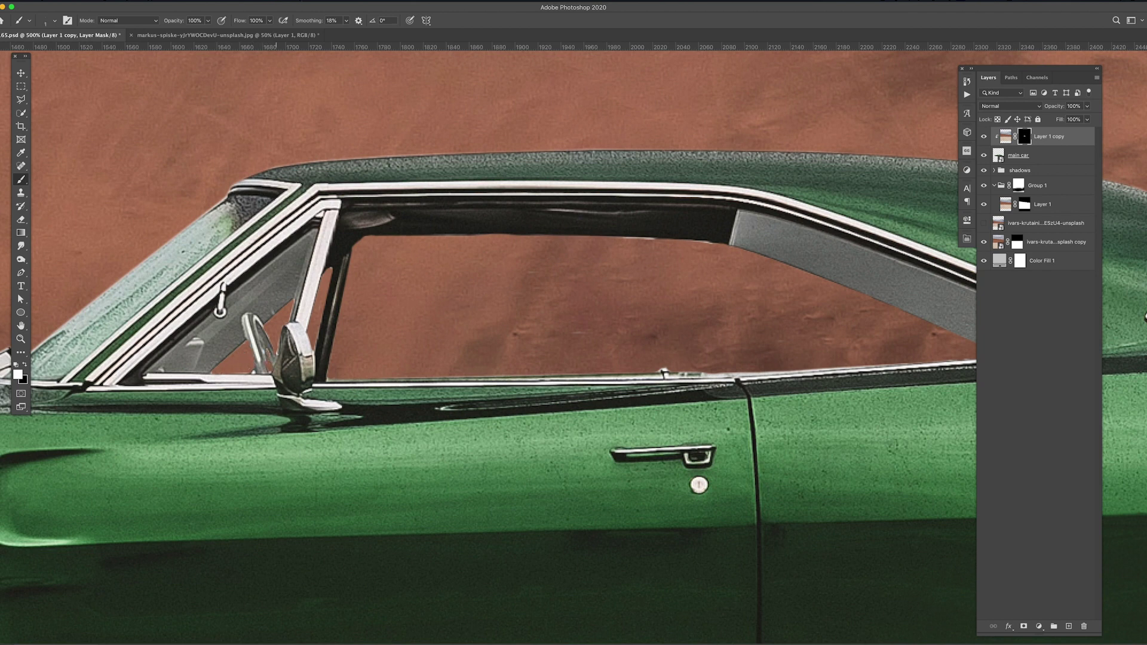
# Step: Paste the copied image as a new layer set to Multiply blending
pyautogui.hotkey('ctrl', '1')
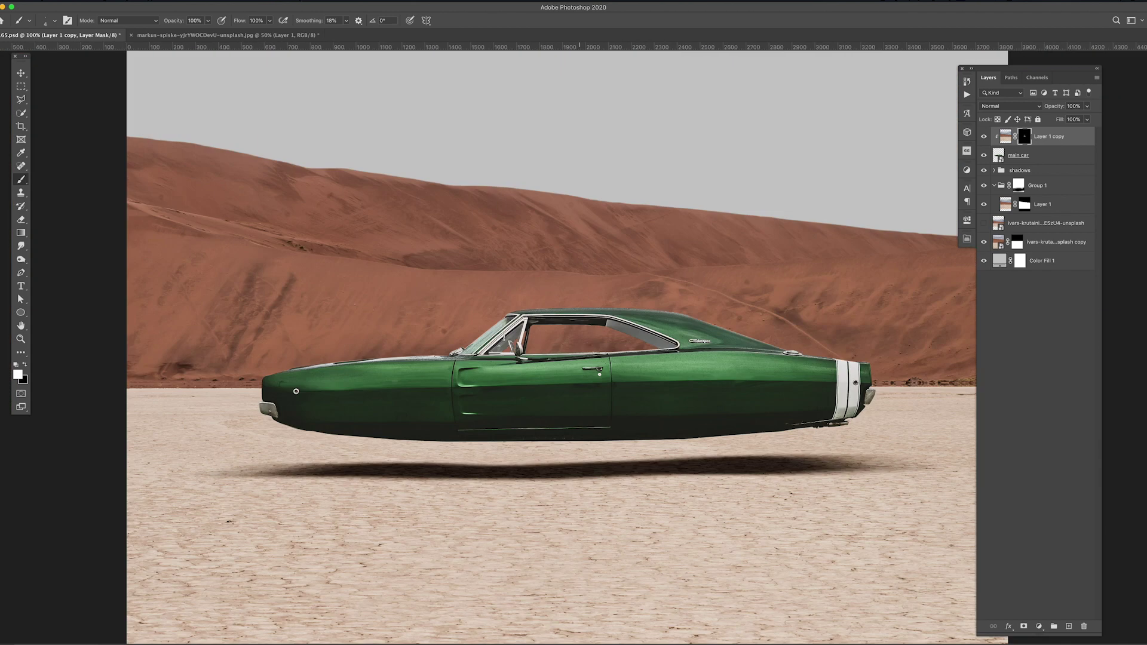
pyautogui.click(1010, 106)
pyautogui.press('Escape')
pyautogui.press('v')
pyautogui.hotkey('ctrl', 'v')
pyautogui.hotkey('alt', 'shift', 'm')
pyautogui.click(1010, 105)
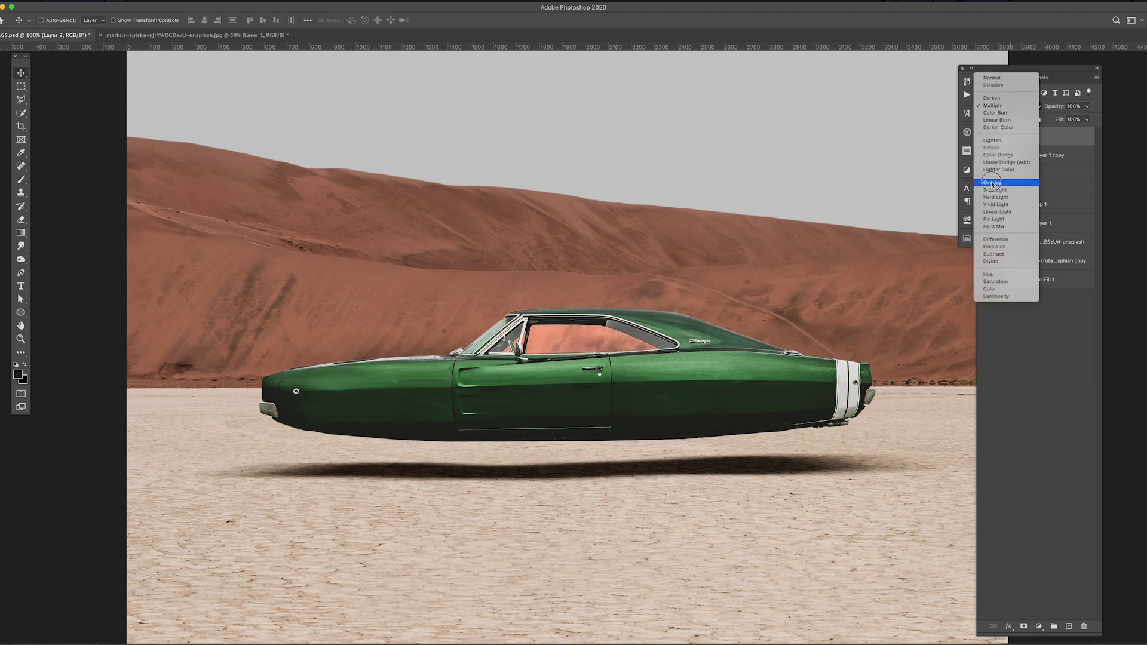
pyautogui.press('Escape')
pyautogui.hotkey('ctrl', 'l')
pyautogui.click(312, 95)
# Step: Try Dissolve blending and a cancelled Levels adjustment on Layer 2
pyautogui.hotkey('alt', 'shift', 'i')
pyautogui.click(1087, 119)
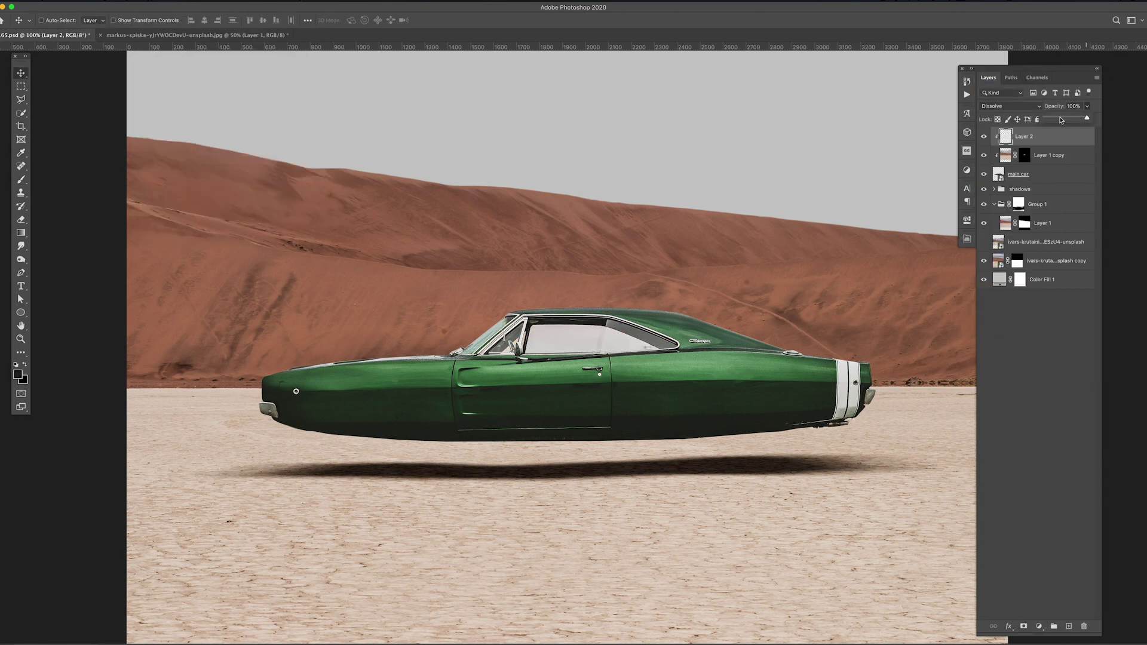
pyautogui.hotkey('ctrl', 'l')
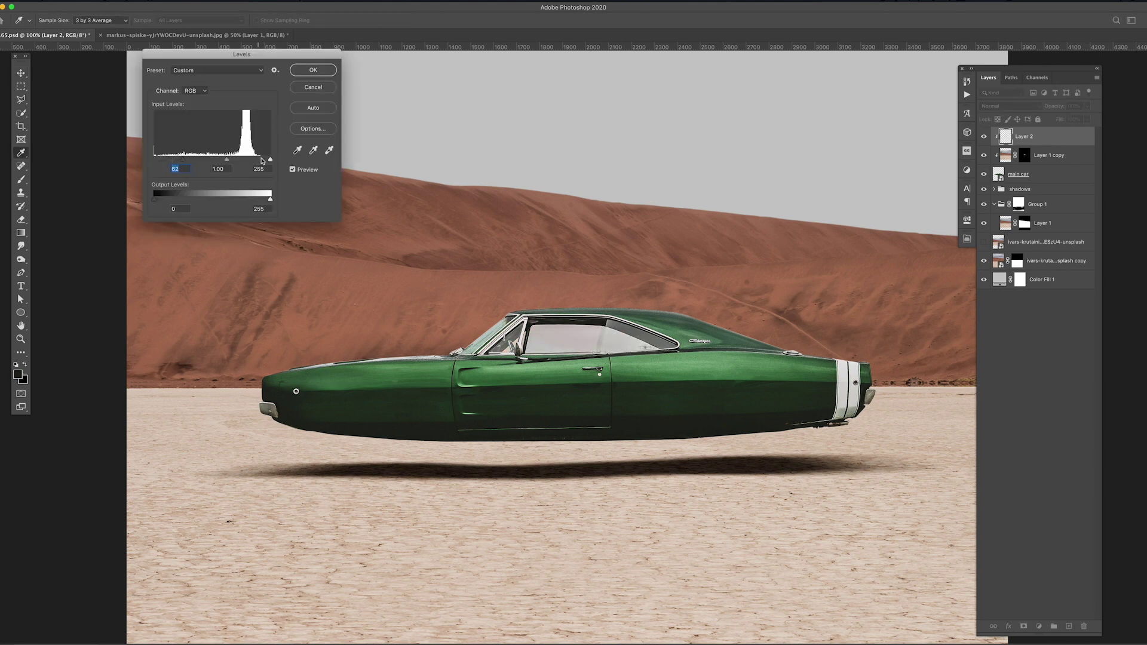
pyautogui.press('Escape')
pyautogui.press('v')
# Step: Add a new Layer 3 clipped above Layer 1 copy, blended with Soft Light
pyautogui.press('b')
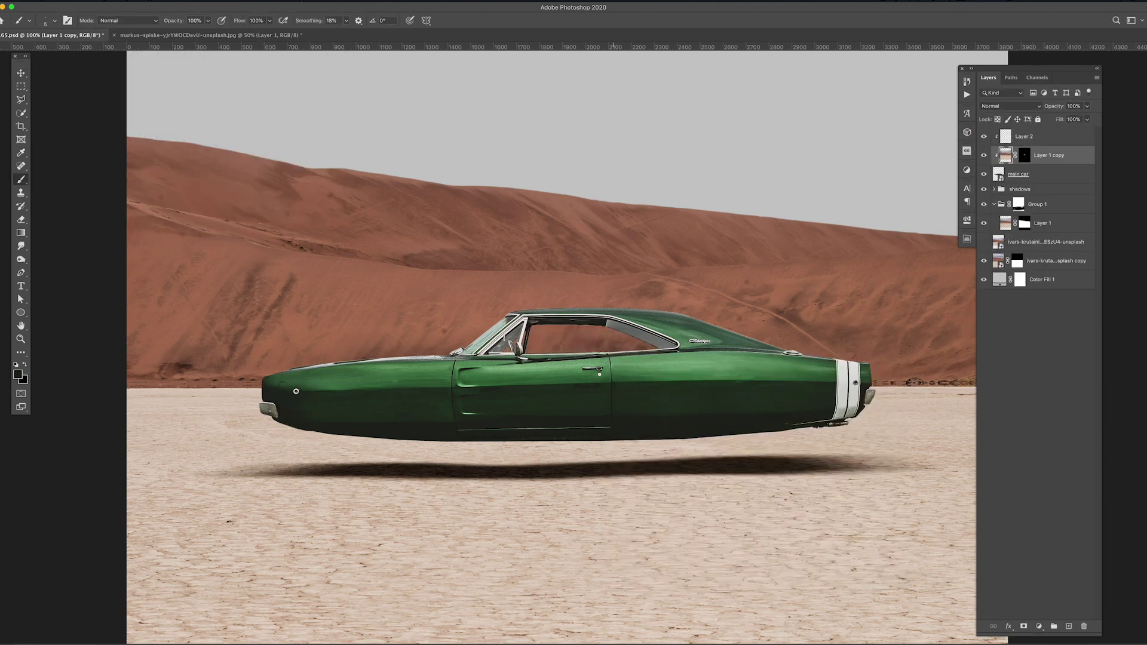
pyautogui.hotkey('ctrl', 'shift', 'alt', 'n')
pyautogui.hotkey('ctrl', '+')
pyautogui.hotkey('ctrl', '+')
pyautogui.hotkey('ctrl', '+')
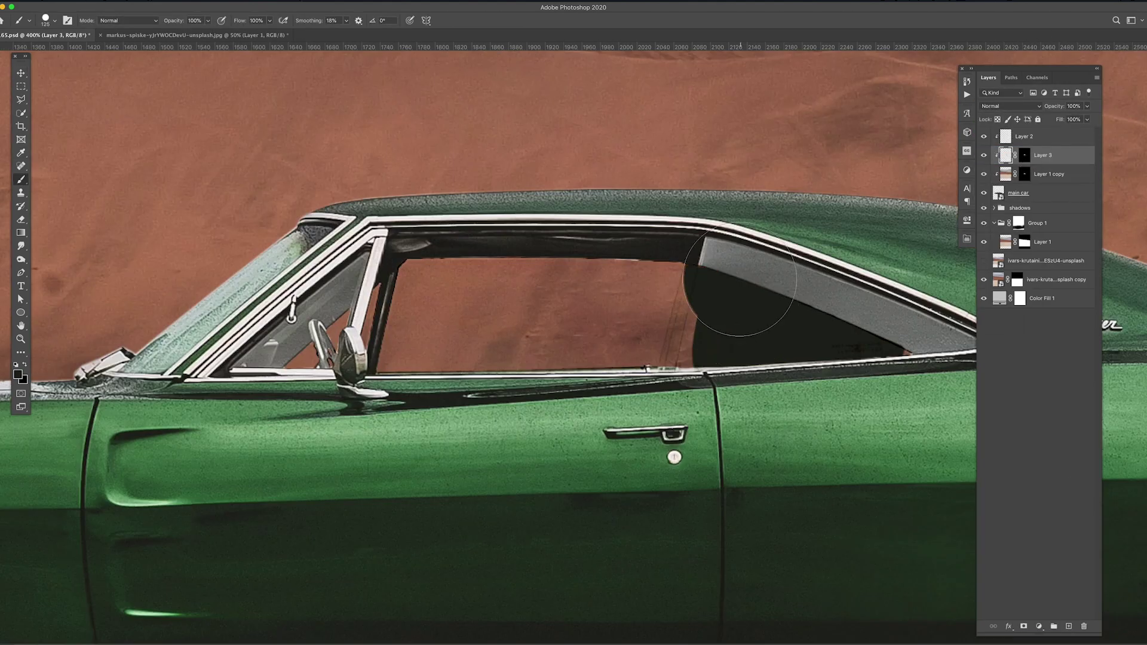
pyautogui.hotkey('ctrl', 'BackSpace')
pyautogui.click(1010, 106)
pyautogui.click(999, 217)
pyautogui.hotkey('ctrl', '1')
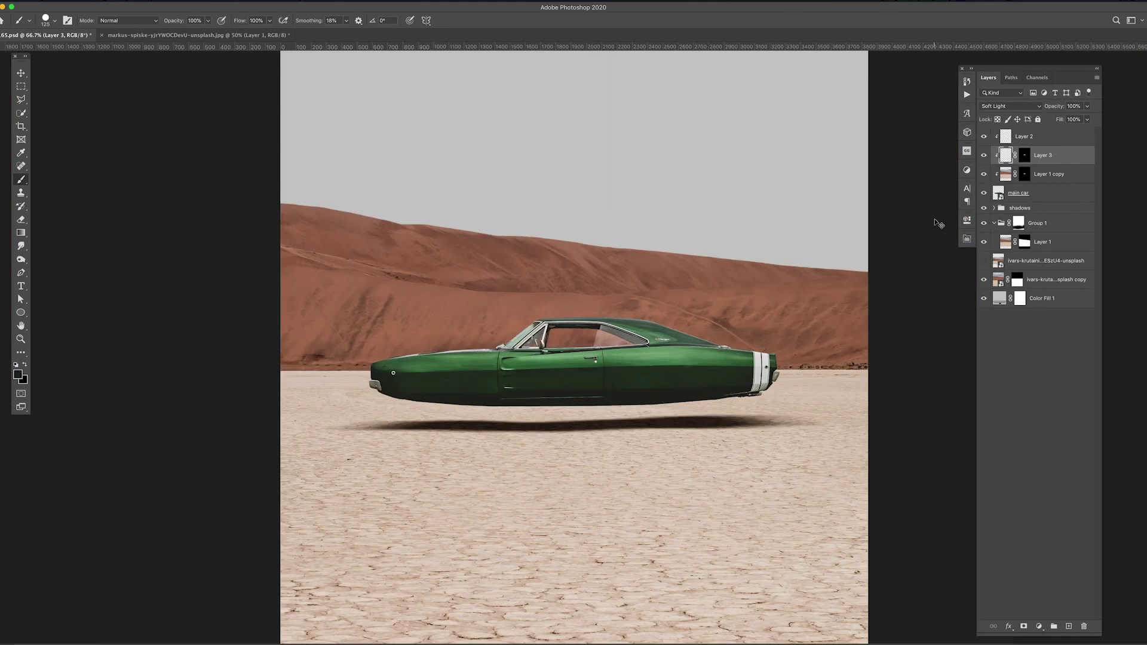
pyautogui.press('v')
# Step: Zoom into the window on Layer 1 copy's mask with a white brush ready
pyautogui.click(994, 179)
pyautogui.hotkey('ctrl', '+')
pyautogui.hotkey('ctrl', '+')
pyautogui.hotkey('ctrl', '+')
pyautogui.press('b')
pyautogui.press('x')
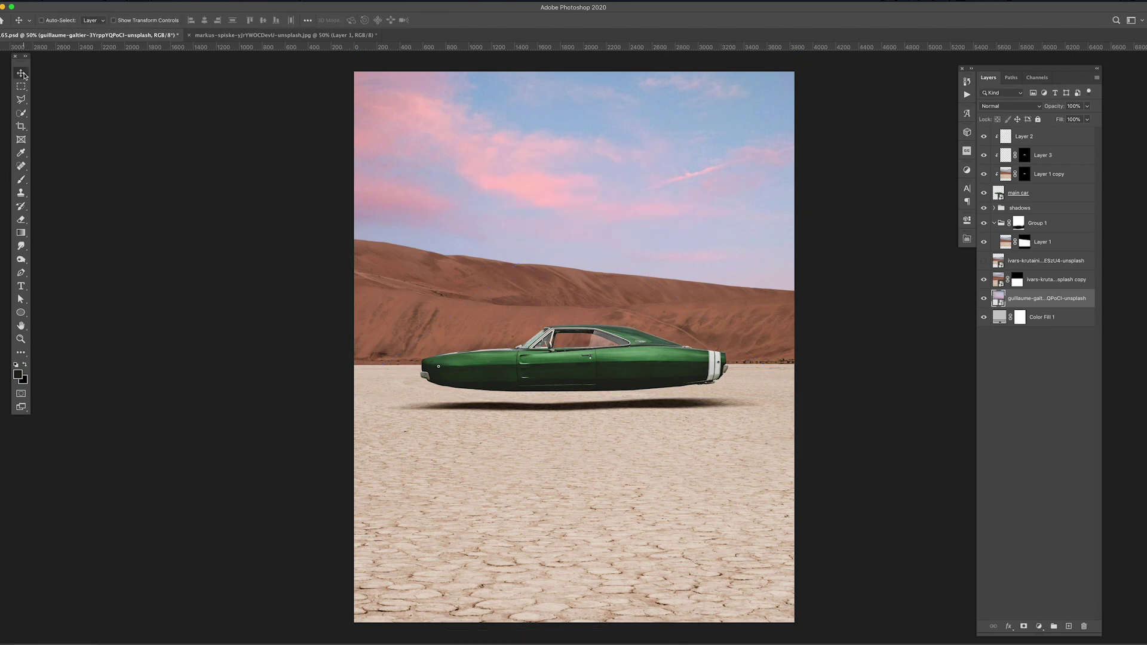
# Step: Group the ground layers and name the group 'ground ad mountain'
pyautogui.click(1039, 223)
pyautogui.keyDown('shift'); pyautogui.click(1052, 279); pyautogui.keyUp('shift')
pyautogui.hotkey('ctrl', 'g')
pyautogui.doubleClick(1019, 219)
pyautogui.write('ground ad mountain')
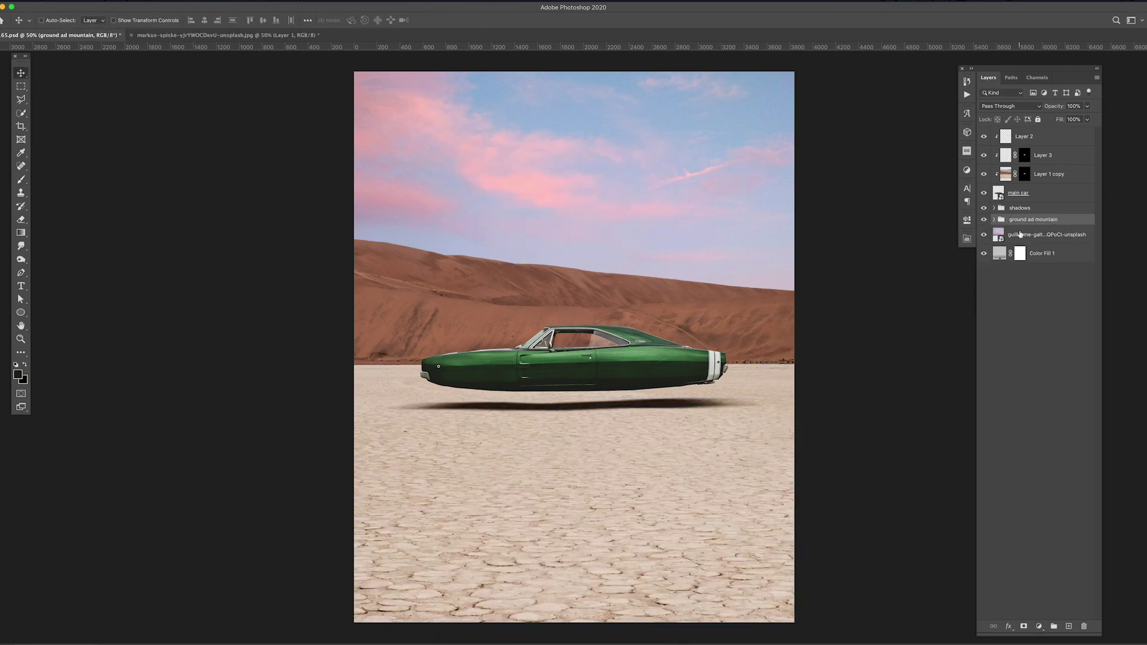
# Step: Add a darkening Curves layer and a Levels layer faded with a gradient mask
pyautogui.hotkey('ctrl', 'm')
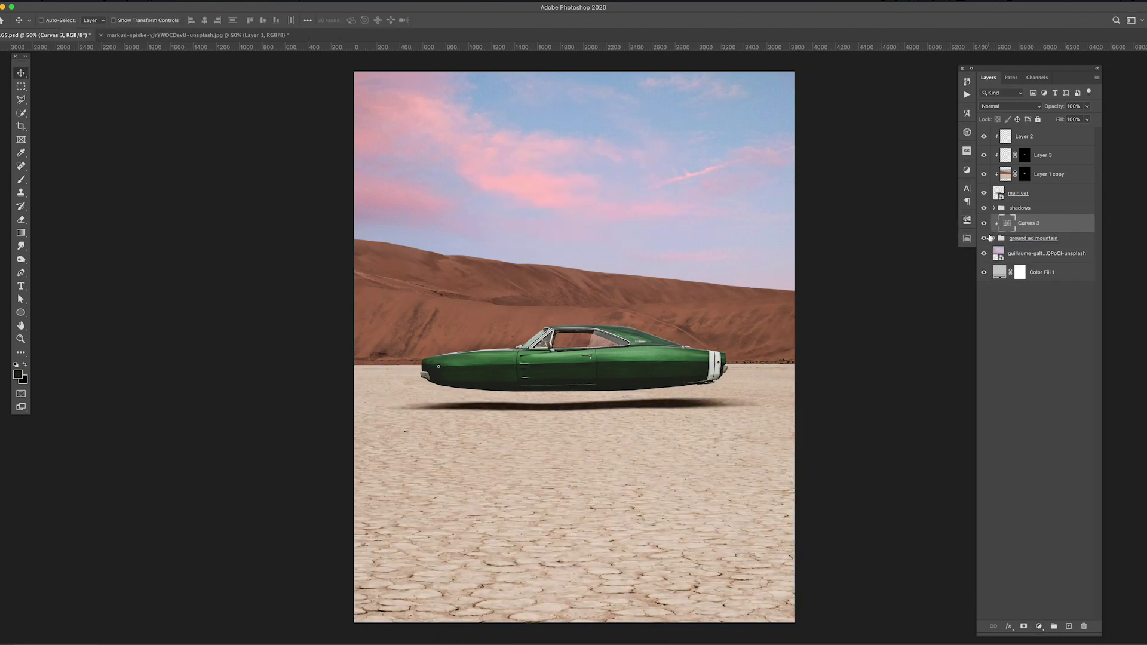
pyautogui.hotkey('ctrl', 'l')
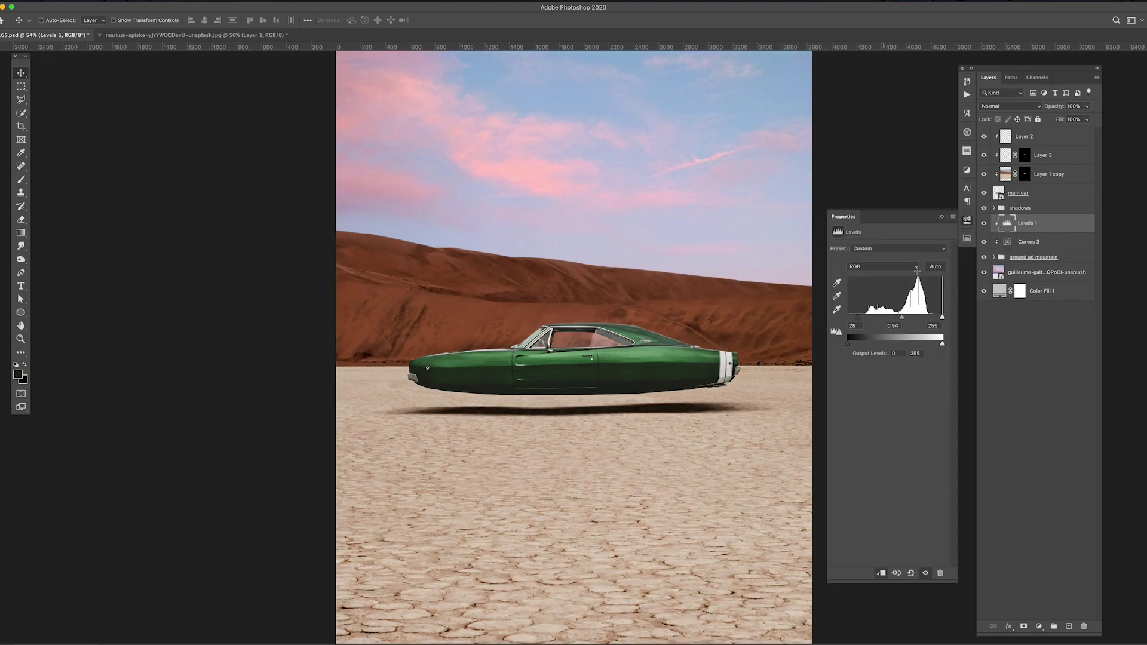
pyautogui.press('g')
pyautogui.moveTo(602, 239); pyautogui.dragTo(579, 375)
pyautogui.hotkey('ctrl', '-')
pyautogui.press('v')
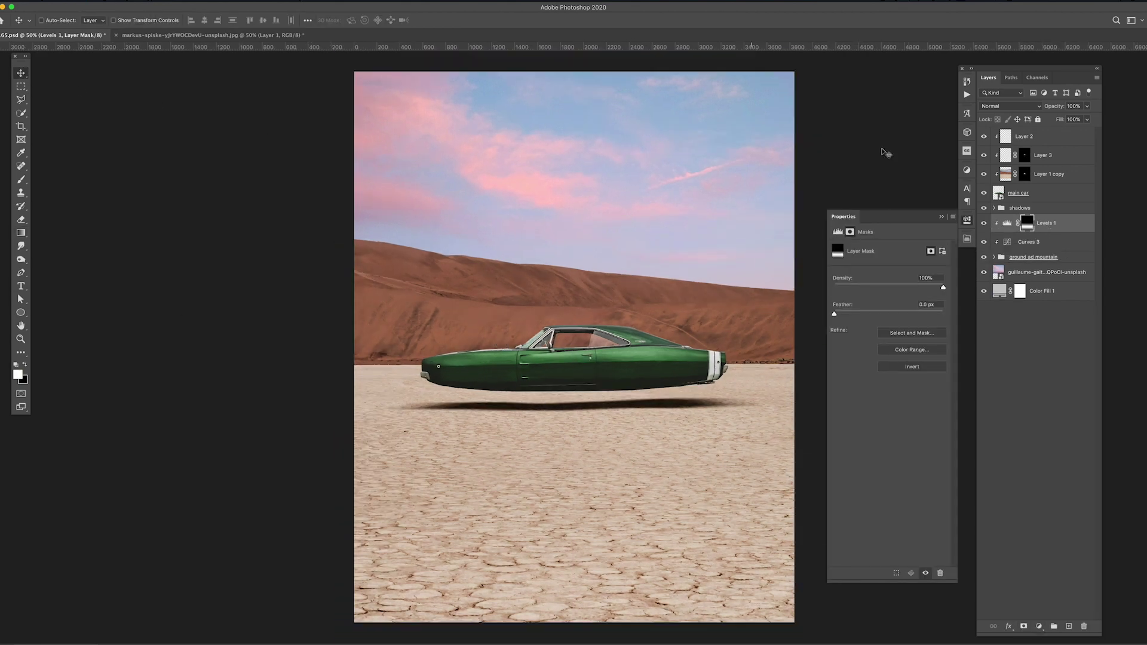
# Step: Add a faint pink Color Fill tint at the top and run the Big Noise action
pyautogui.click(1024, 136)
pyautogui.click(1039, 628)
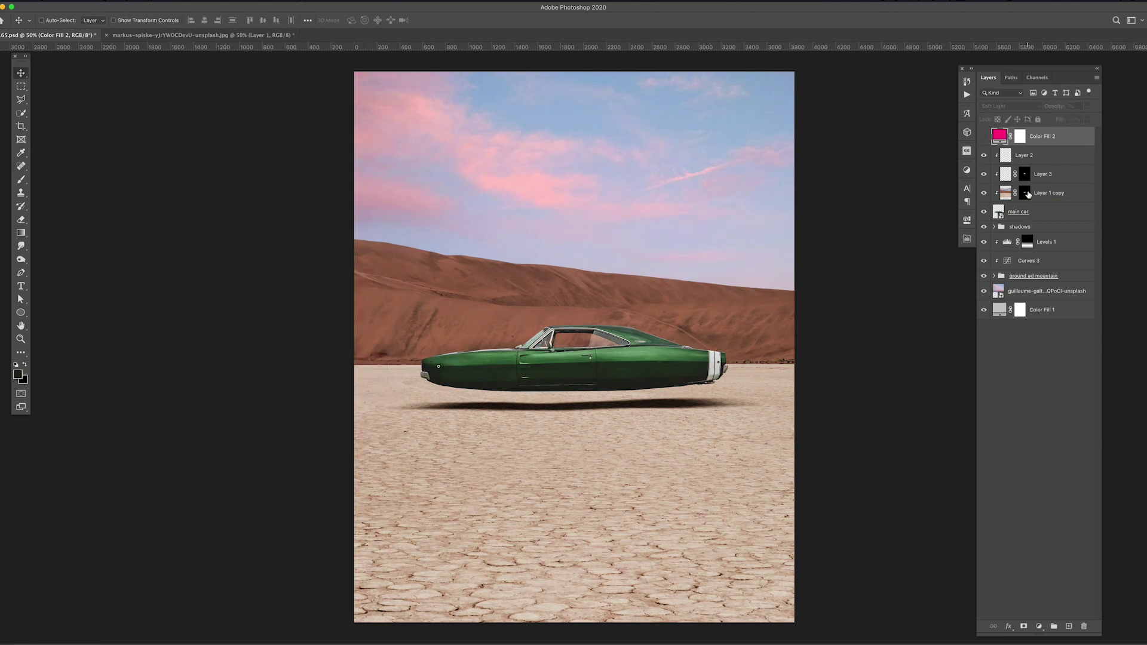
pyautogui.press('F2')
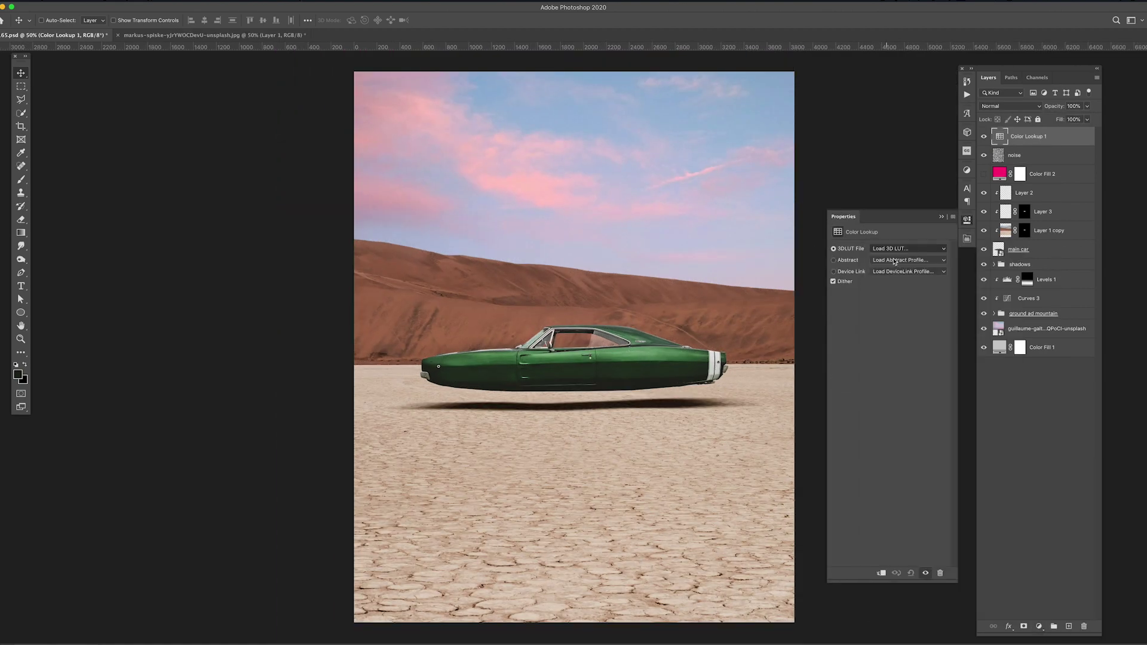
# Step: Choose a Color Lookup look and set its fill to 54%
pyautogui.press('Down')
pyautogui.press('Down')
pyautogui.press('Down')
pyautogui.moveTo(1087, 119)
pyautogui.mouseDown()
pyautogui.moveTo(1058, 132)
pyautogui.moveTo(1072, 131)
pyautogui.mouseUp()
pyautogui.click(891, 249)
pyautogui.press('Down')
pyautogui.press('Down')
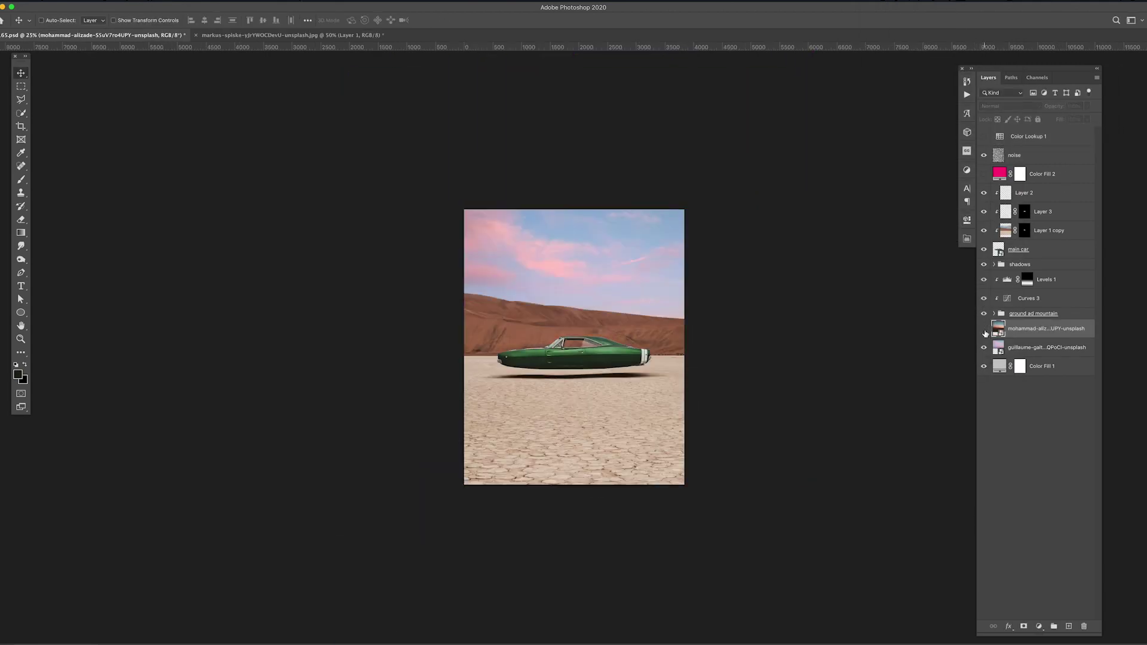
# Step: Show the teal starry sky layer and stretch it across the top
pyautogui.click(985, 330)
pyautogui.hotkey('ctrl', '+')
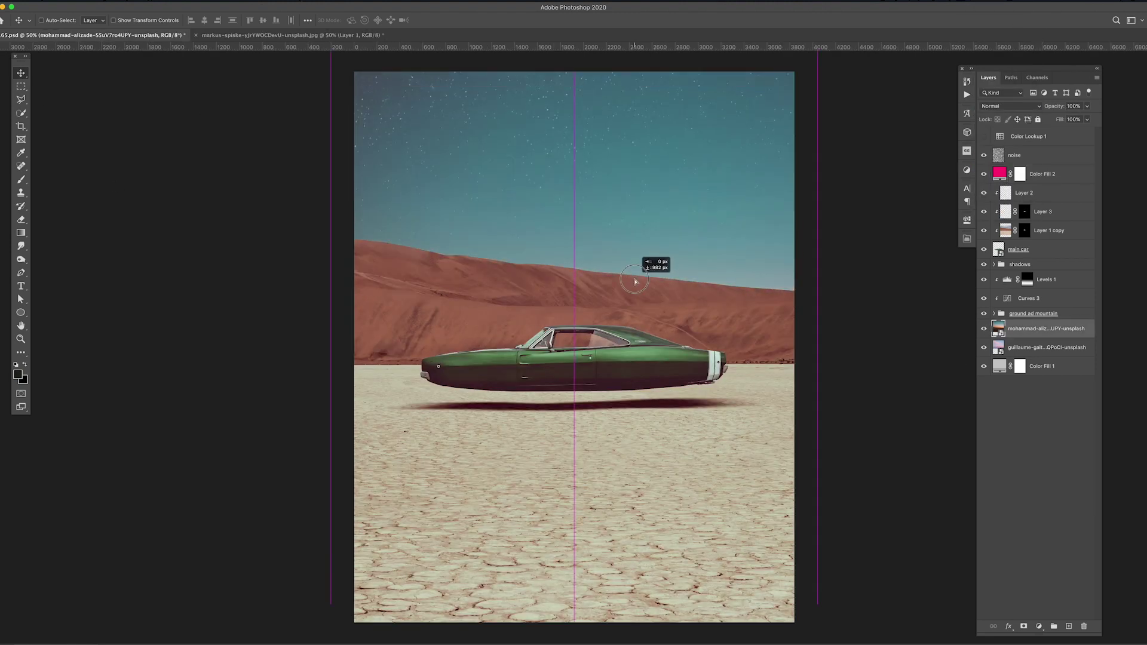
pyautogui.moveTo(633, 251); pyautogui.dragTo(863, 275)
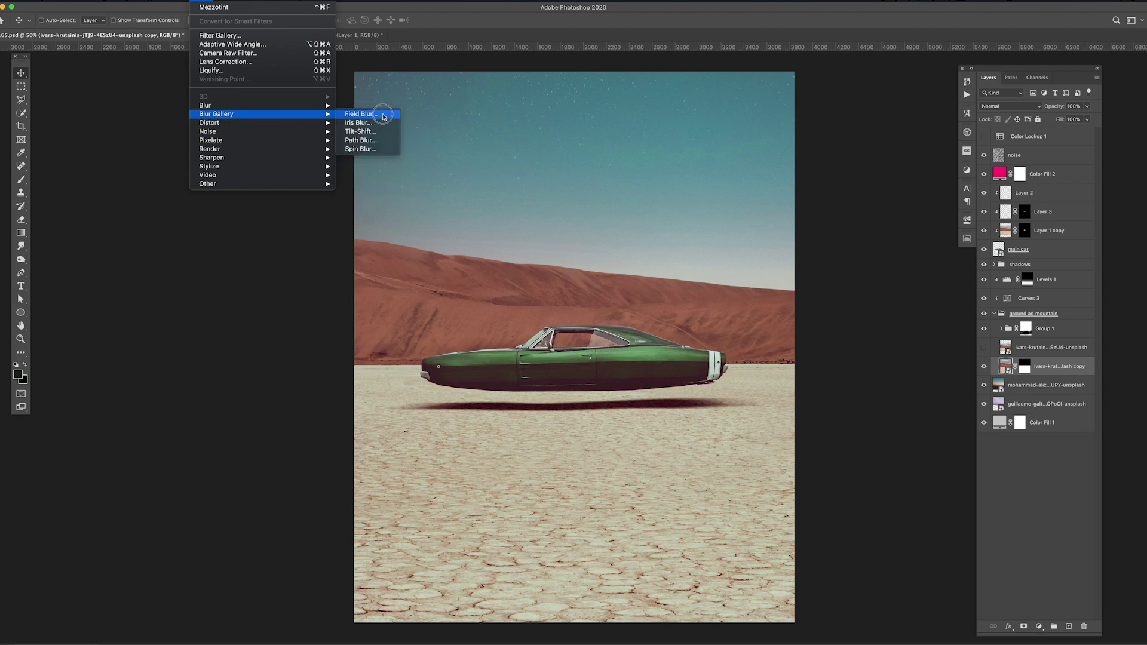
# Step: Apply a Field Blur to the ground with several pins, one reduced to 1 px
pyautogui.click(365, 113)
pyautogui.click(507, 490)
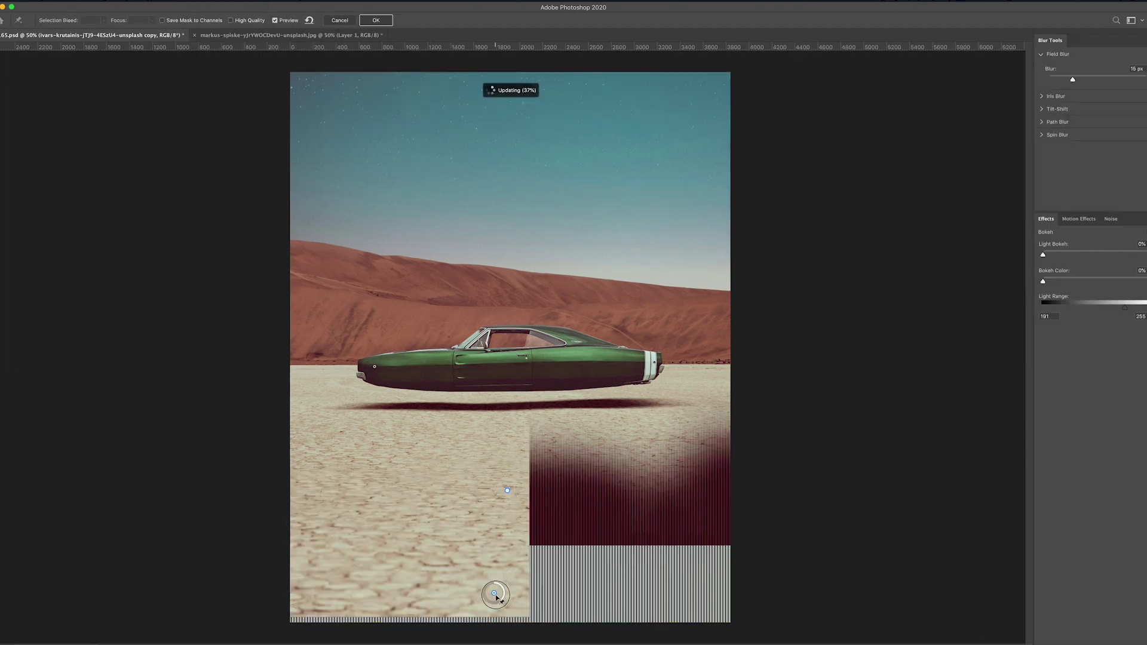
pyautogui.click(388, 595)
pyautogui.moveTo(661, 594); pyautogui.dragTo(635, 594)
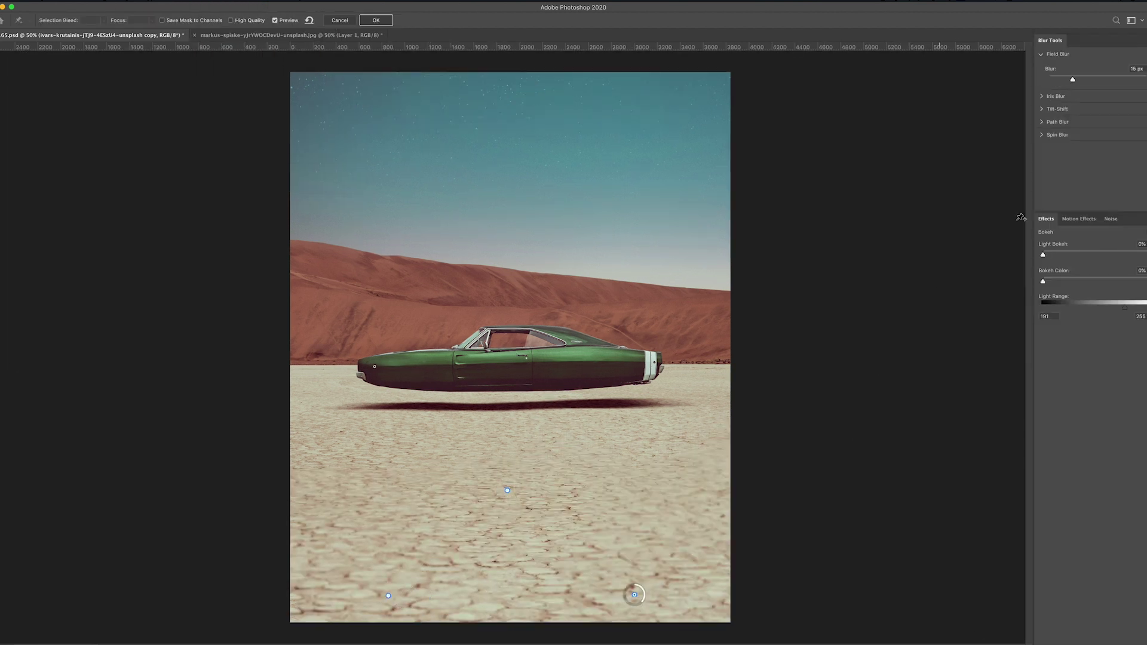
pyautogui.click(357, 493)
pyautogui.moveTo(508, 491); pyautogui.dragTo(503, 488)
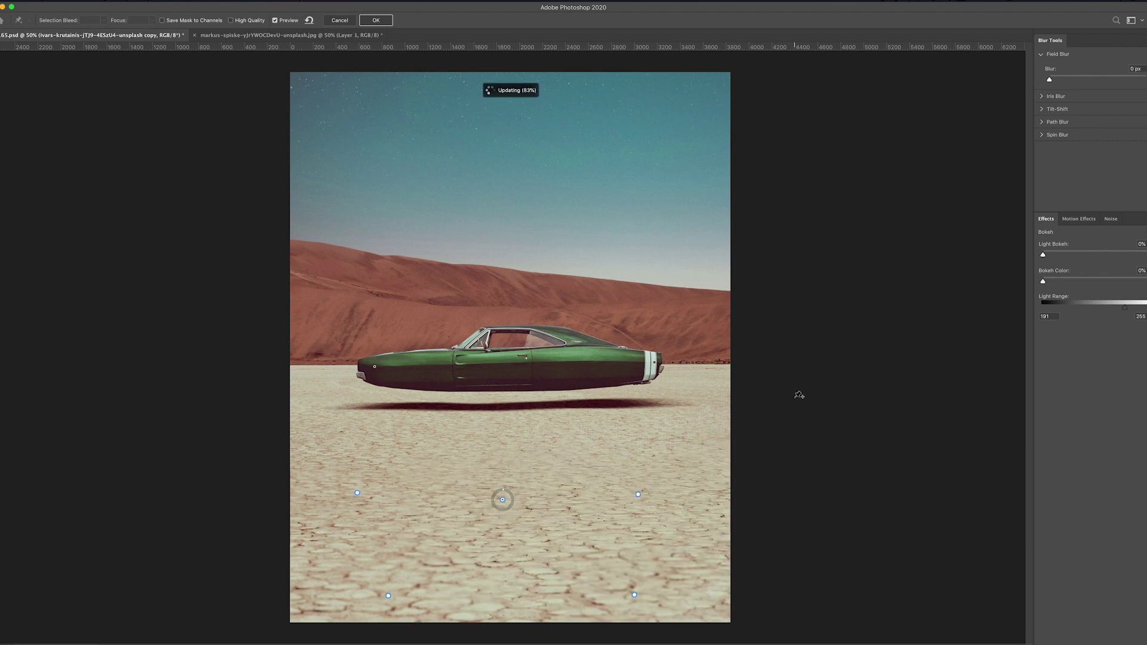
pyautogui.press('Return')
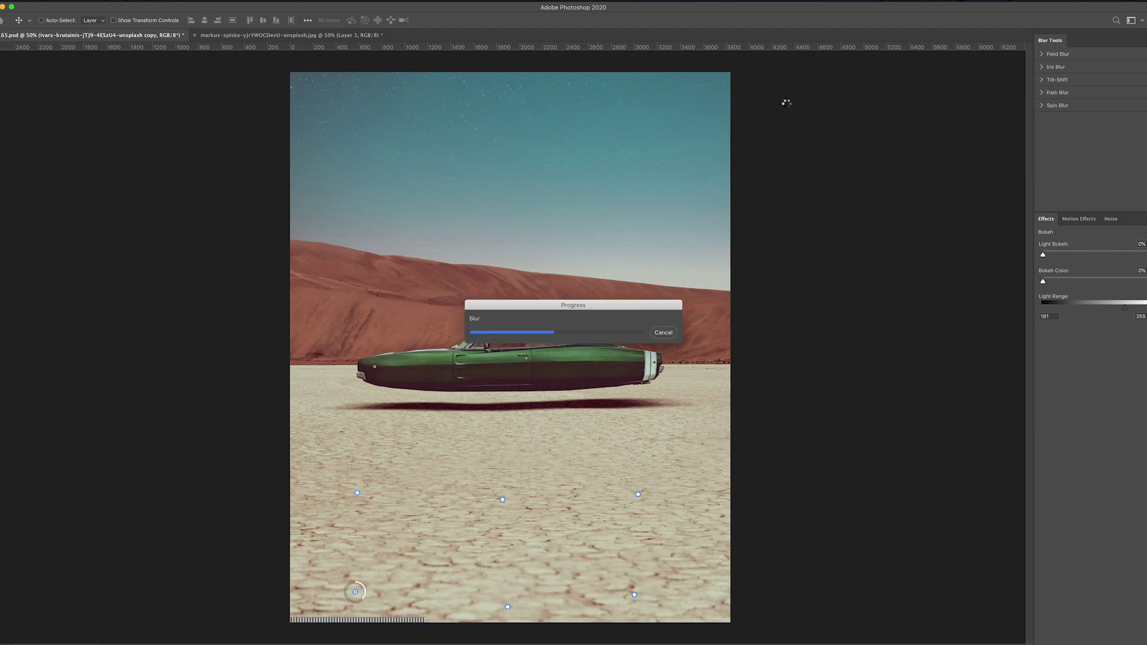
# Step: Apply a Tilt-Shift blur focused on the ground below the car, after discarding an Iris Blur
pyautogui.click(200, 5)
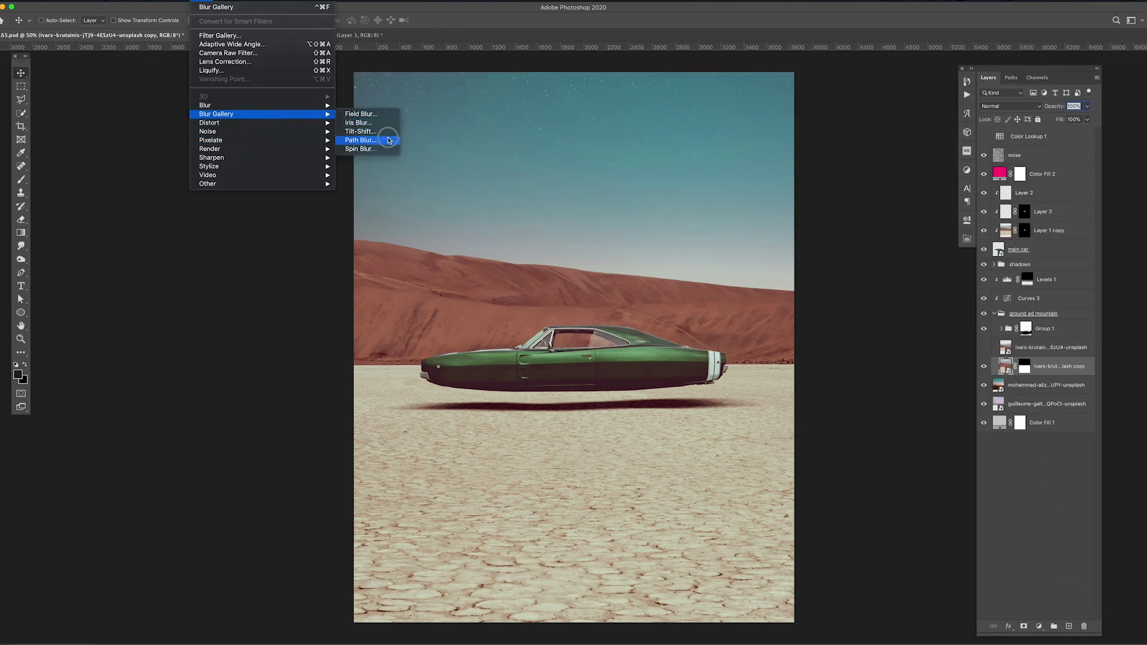
pyautogui.click(359, 124)
pyautogui.moveTo(620, 213); pyautogui.dragTo(640, 185)
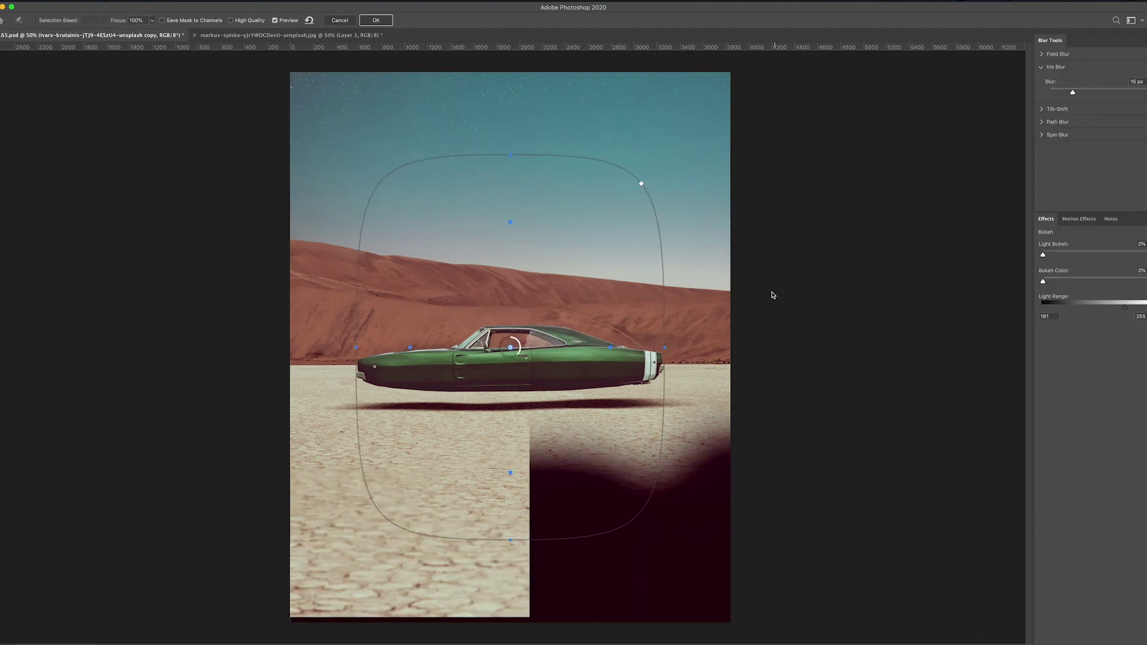
pyautogui.press('Escape')
pyautogui.click(201, 5)
pyautogui.click(359, 136)
pyautogui.moveTo(512, 410); pyautogui.dragTo(508, 529)
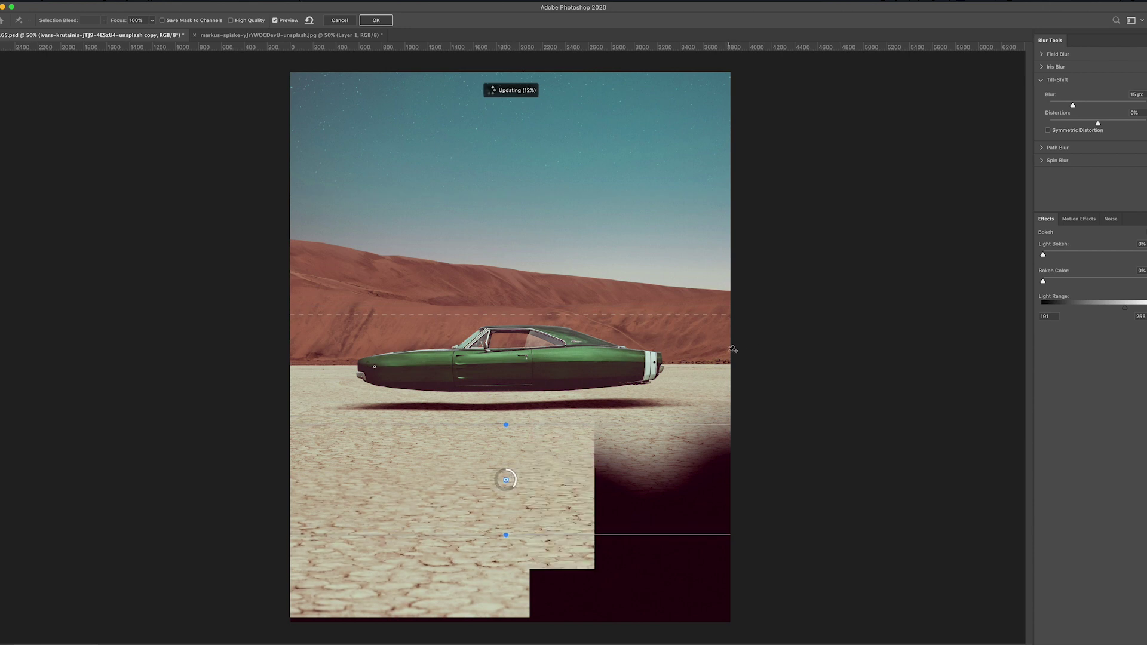
pyautogui.press('Return')
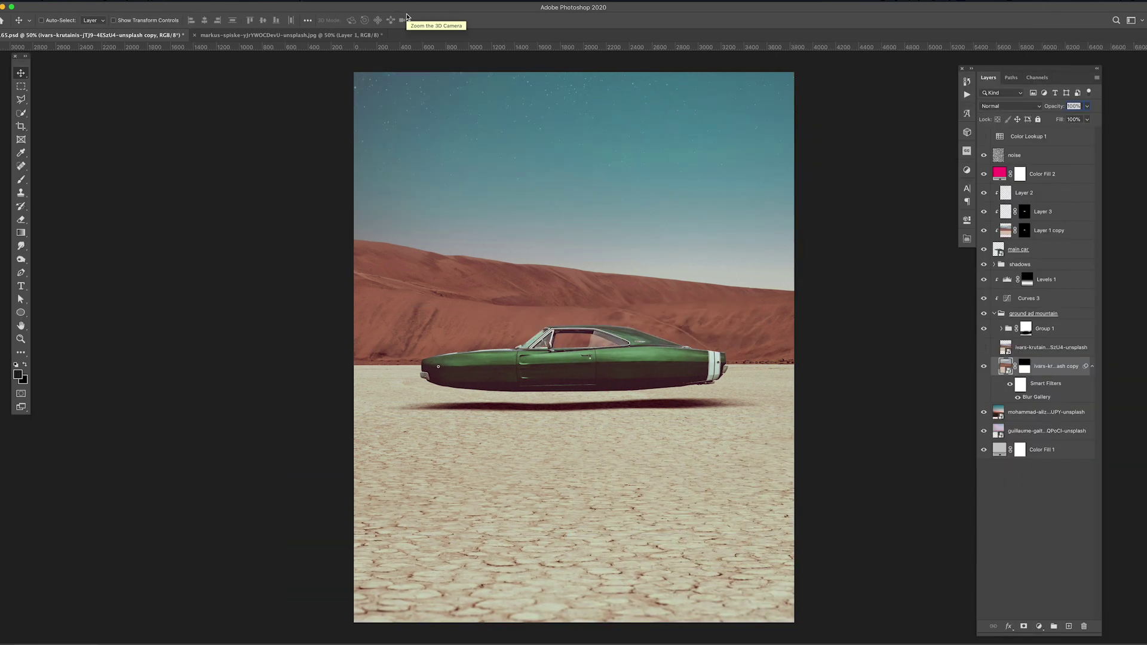
# Step: Add a new empty layer above the noise layer and check the brush presets
pyautogui.click(1043, 174)
pyautogui.click(1038, 159)
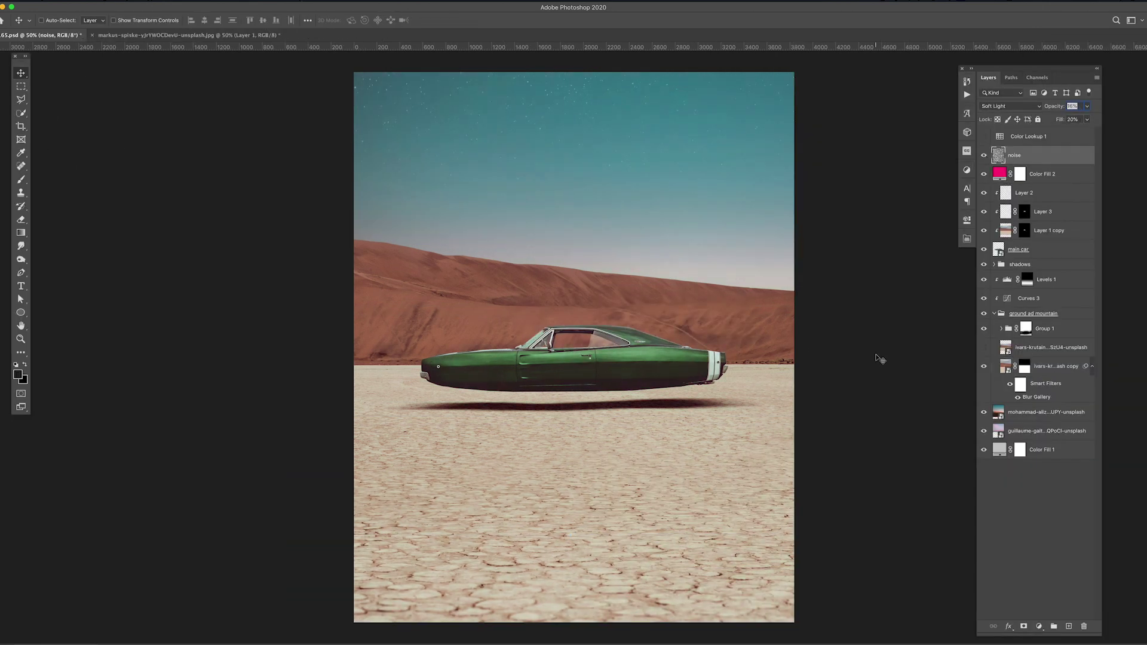
pyautogui.hotkey('ctrl', 'shift', 'alt', 'n')
pyautogui.press('b')
pyautogui.rightClick(771, 284)
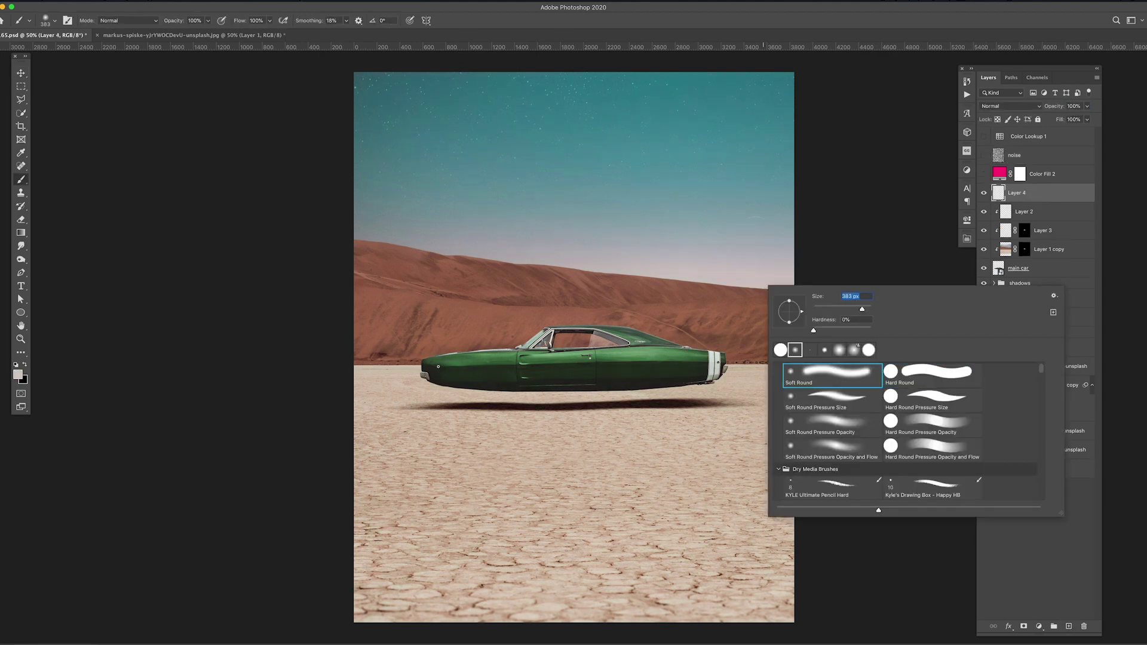
pyautogui.press('Escape')
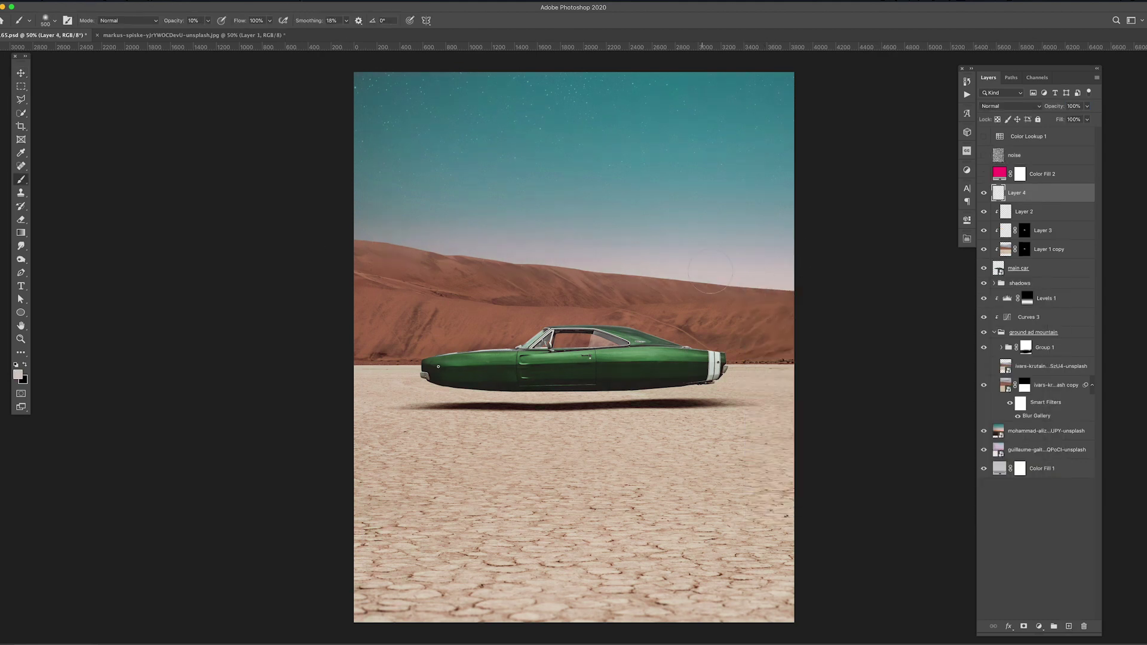
# Step: Turn on Color Lookup 1, hide the Color Fill 2 tint, and target Layer 1 copy's mask
pyautogui.click(984, 136)
pyautogui.click(1028, 136)
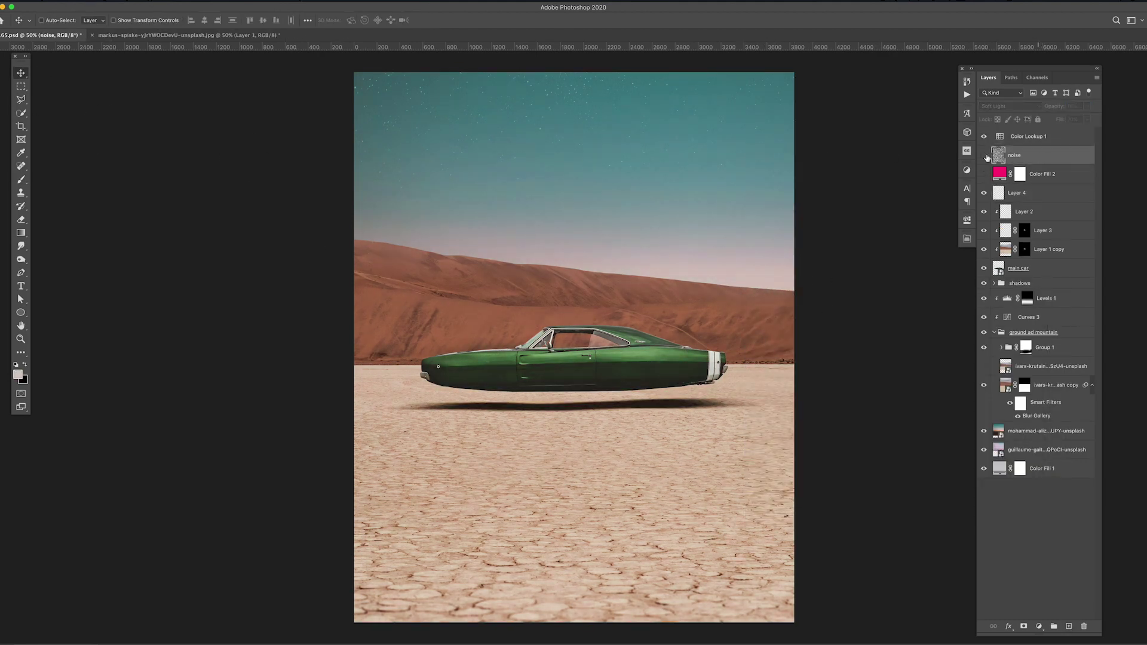
pyautogui.click(1024, 249)
pyautogui.press('b')
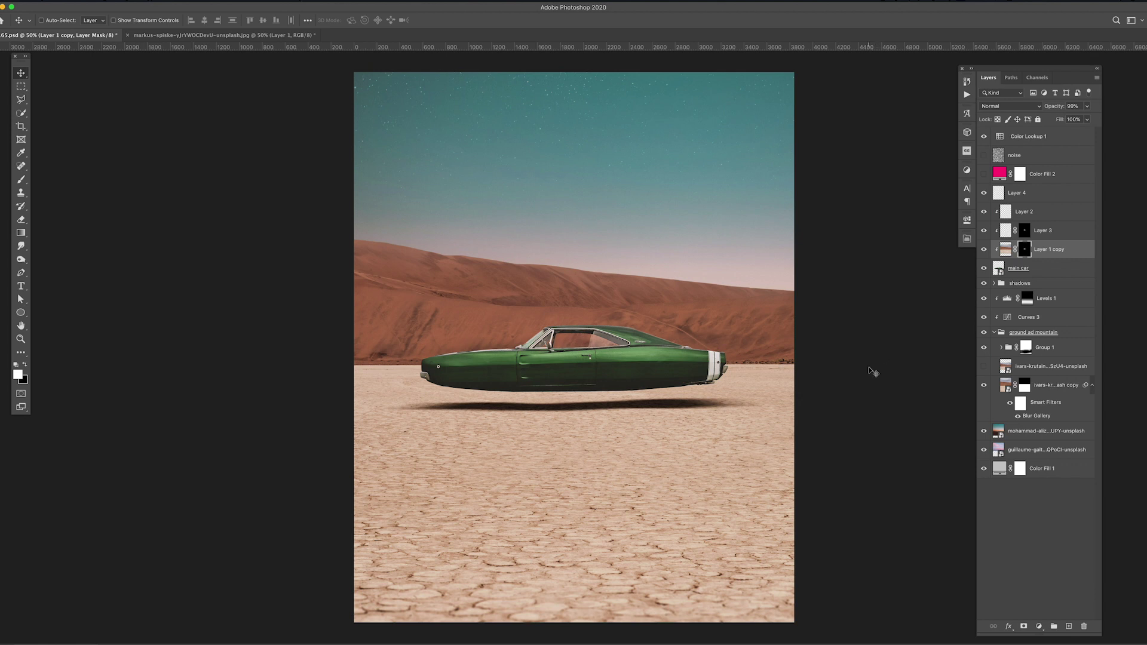
# Step: Flip the sky copy vertically, clip it to the car, and blend it with Hue
pyautogui.click(103, 10)
pyautogui.click(334, 361)
pyautogui.hotkey('ctrl', '[')
pyautogui.hotkey('ctrl', 'alt', 'g')
pyautogui.click(1010, 106)
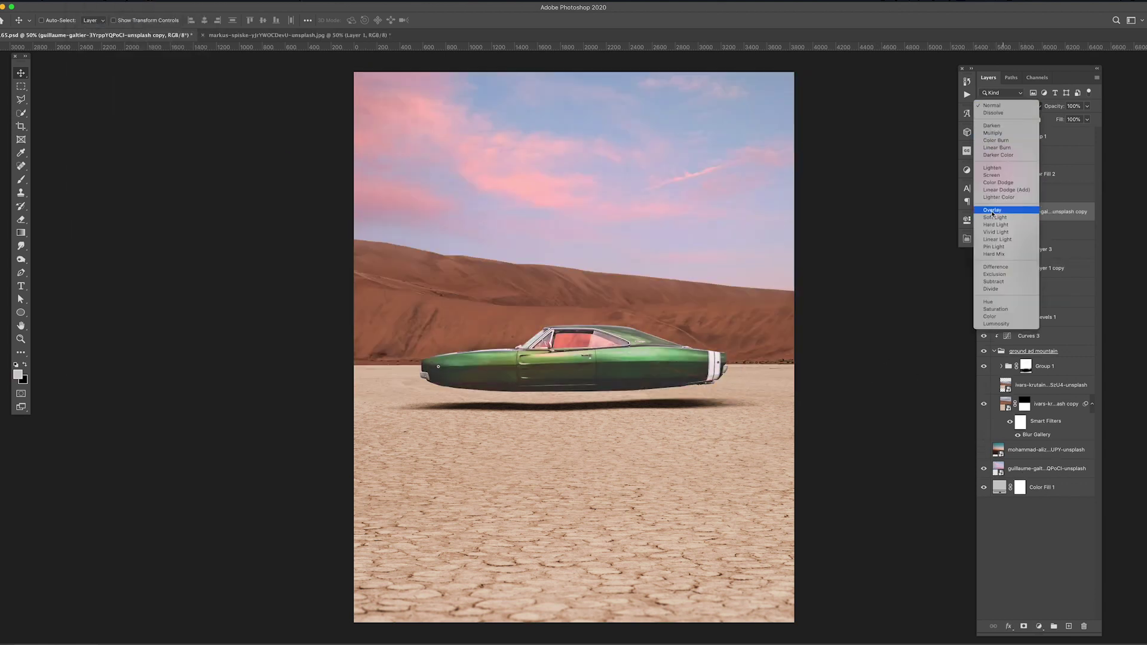
pyautogui.click(990, 302)
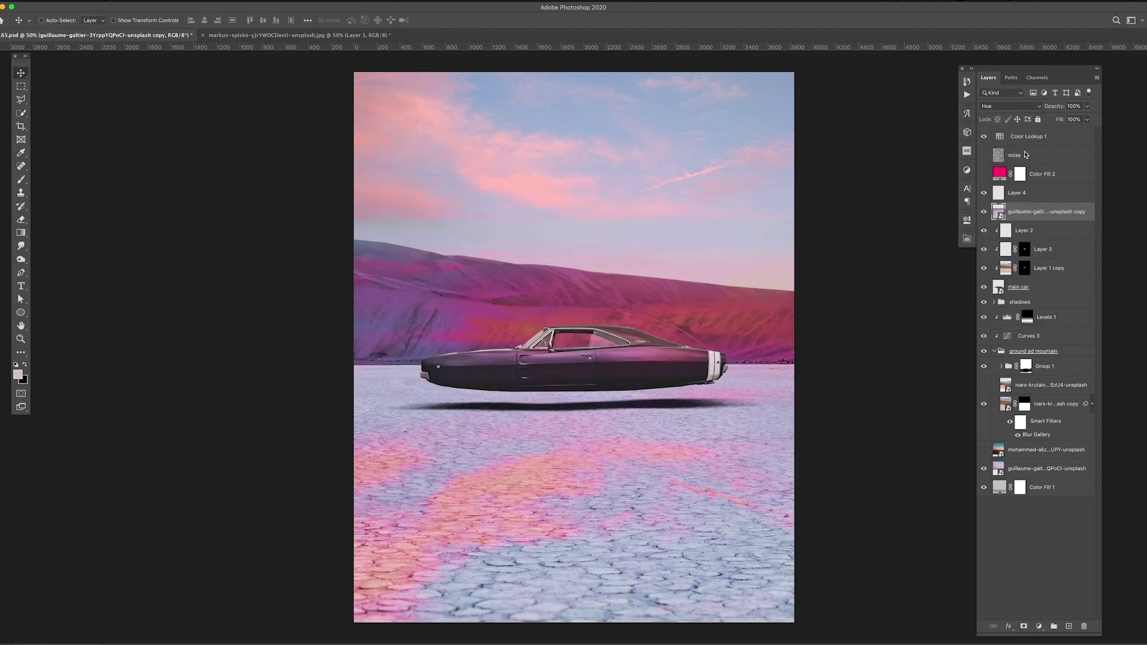
pyautogui.click(1004, 106)
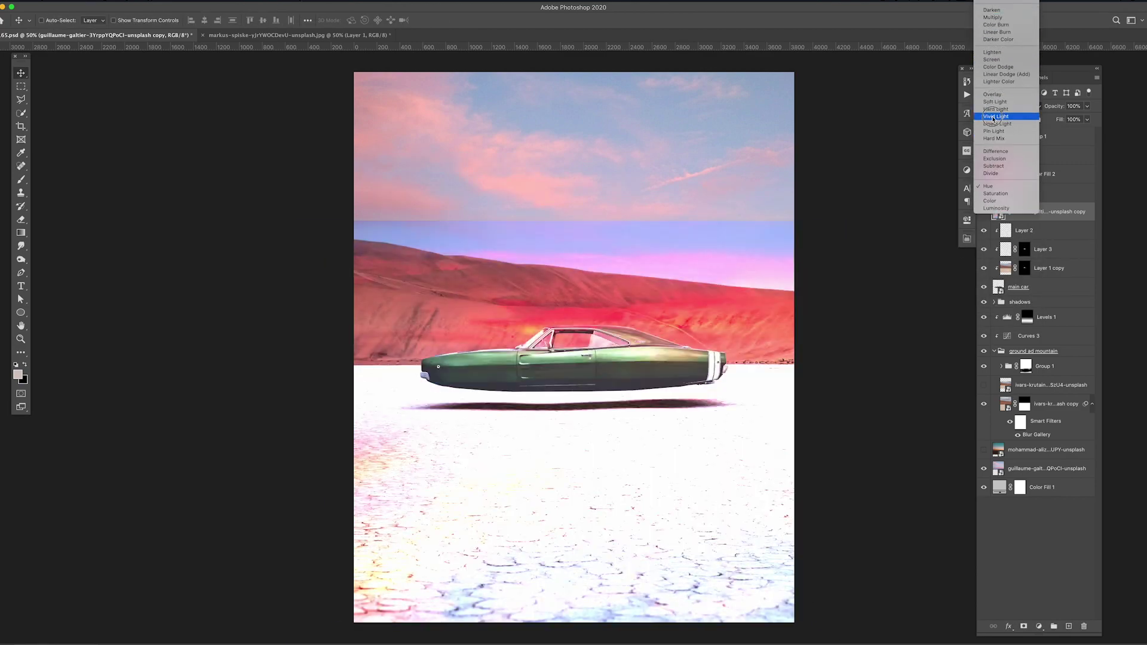
pyautogui.click(1070, 133)
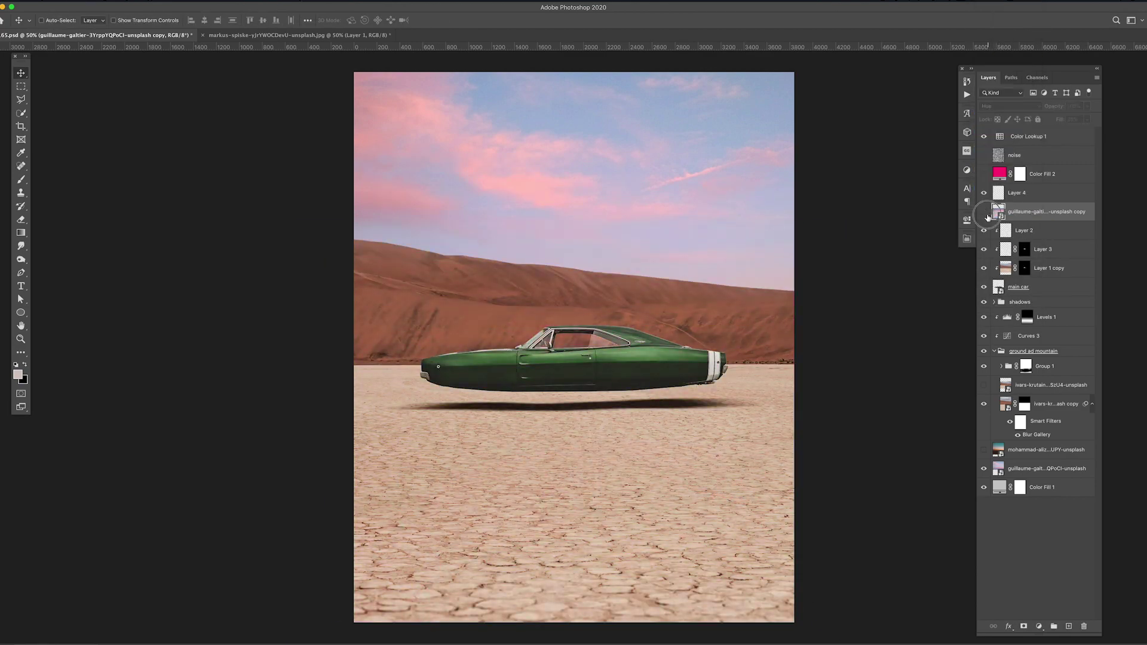
# Step: Change the Color Fill 2 tint to magenta at Soft Light 28%
pyautogui.doubleClick(1000, 174)
pyautogui.click(282, 305)
pyautogui.press('Return')
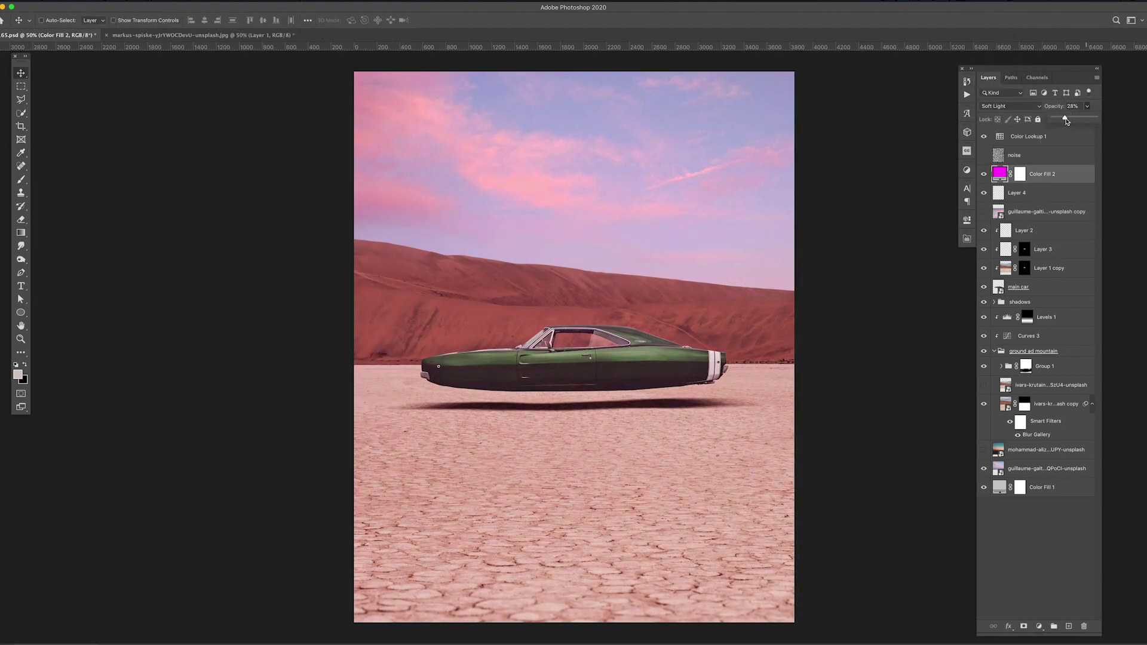
pyautogui.click(1045, 468)
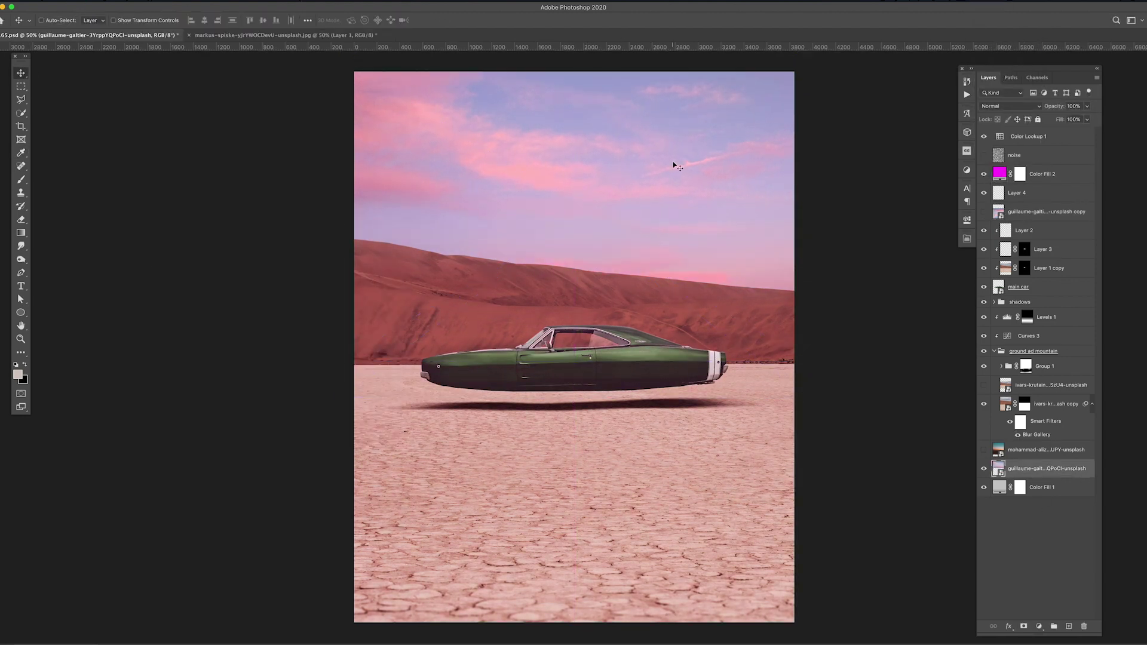
pyautogui.hotkey('ctrl', '-')
# Step: Show the second sky photo in Overlay mode with a Hue/Saturation layer above it
pyautogui.click(984, 450)
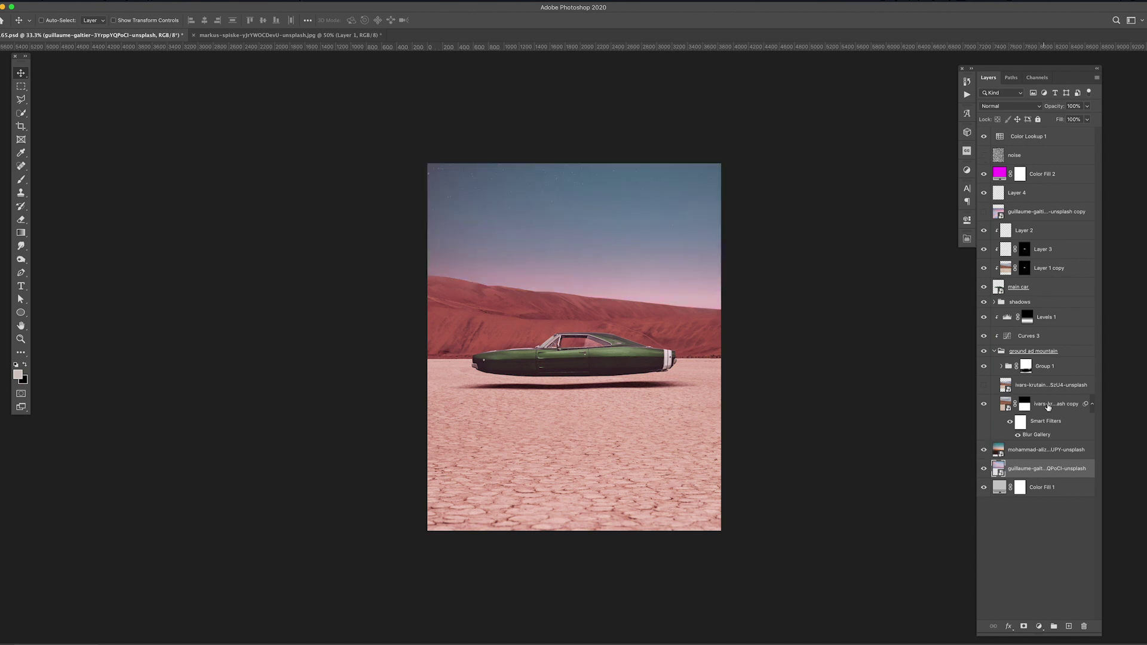
pyautogui.click(1046, 450)
pyautogui.click(1010, 106)
pyautogui.click(1010, 248)
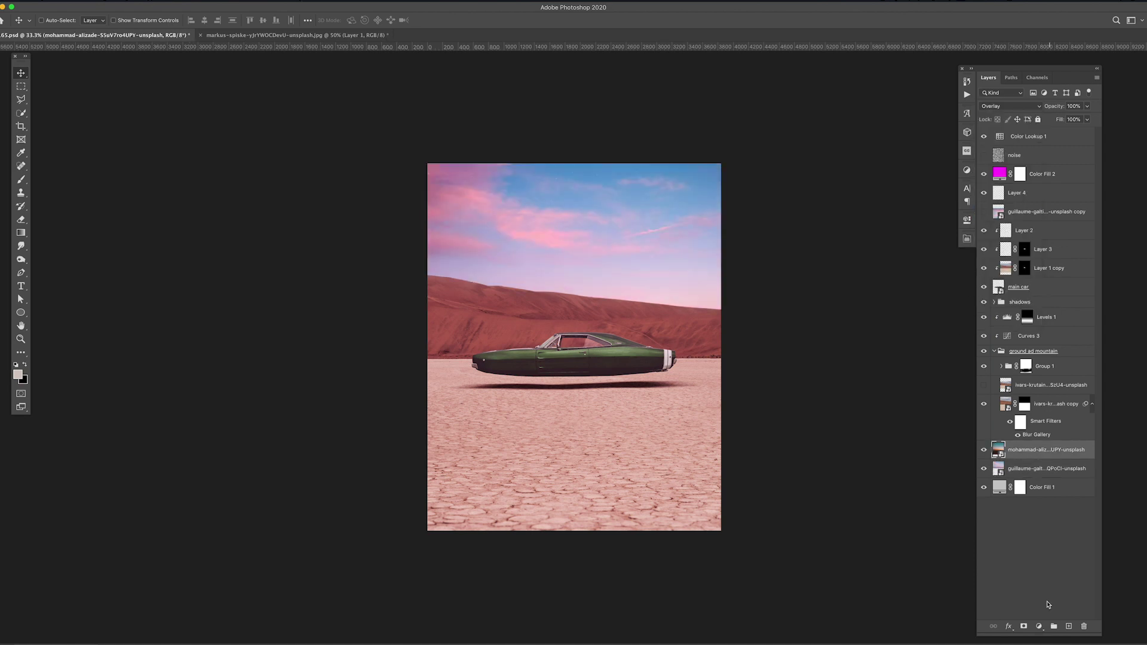
pyautogui.click(1039, 626)
pyautogui.click(1067, 553)
pyautogui.click(968, 220)
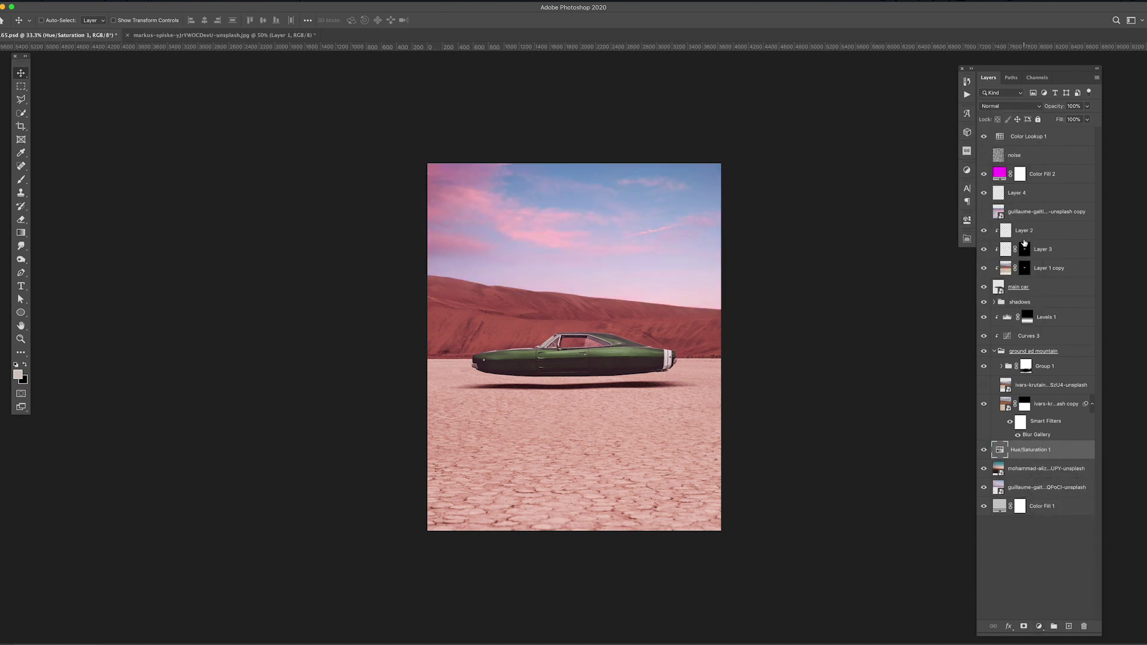
# Step: Copy the cracked ground onto its own layer, clip it into the car, and mask it
pyautogui.hotkey('ctrl', 'shift', 'c')
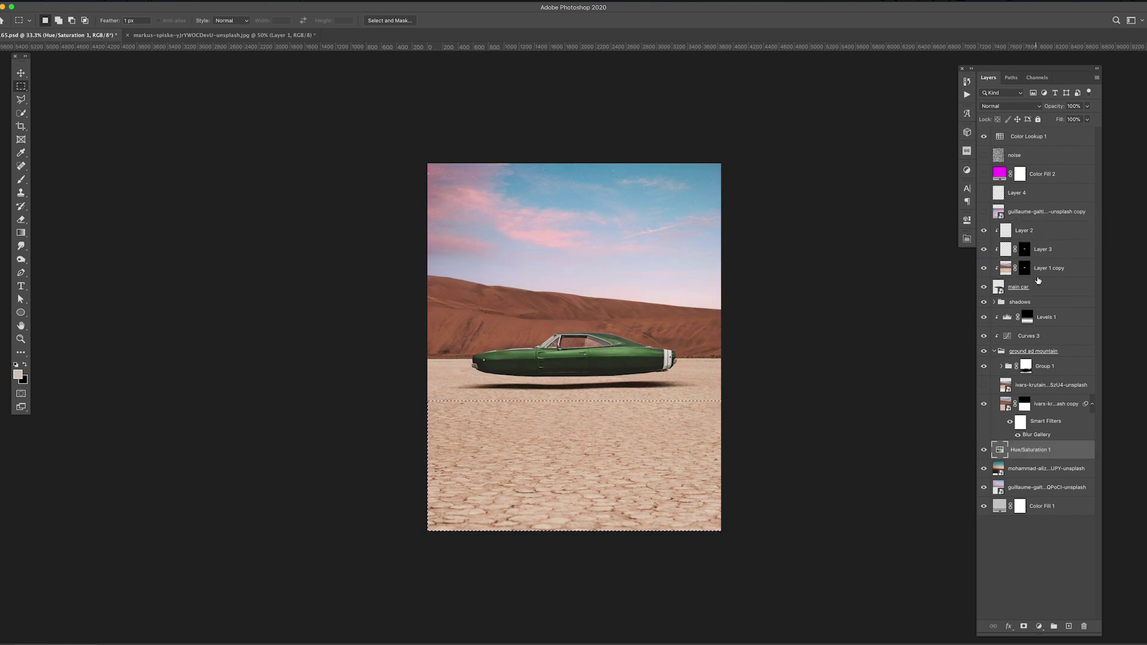
pyautogui.hotkey('ctrl', 'v')
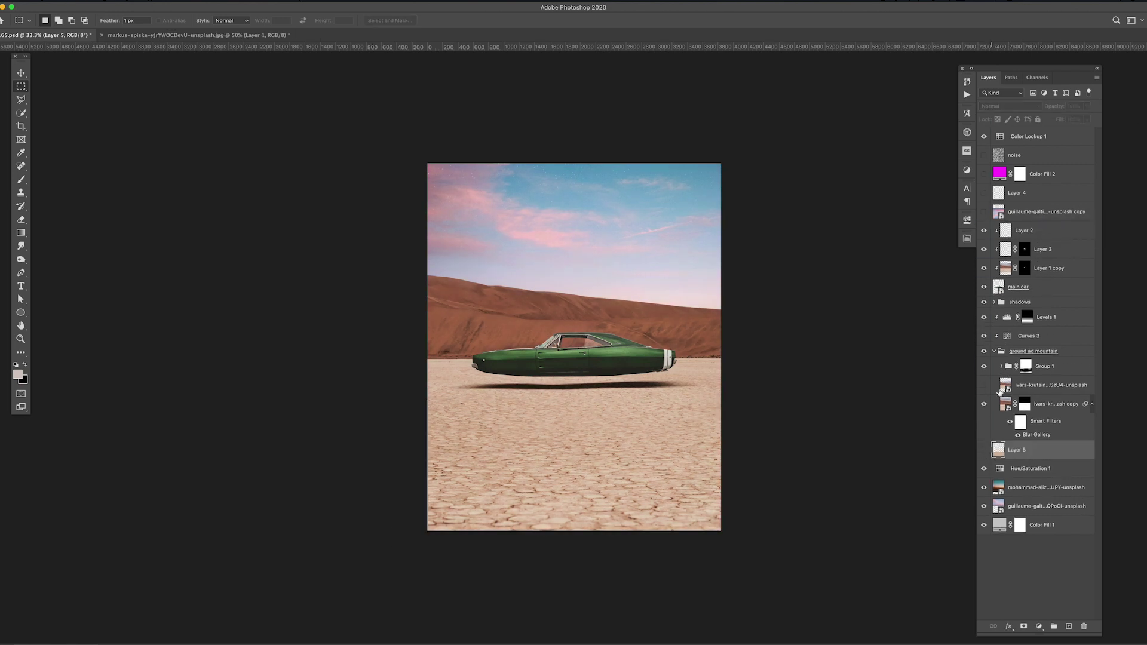
pyautogui.moveTo(1000, 391); pyautogui.dragTo(1003, 237)
pyautogui.click(985, 230)
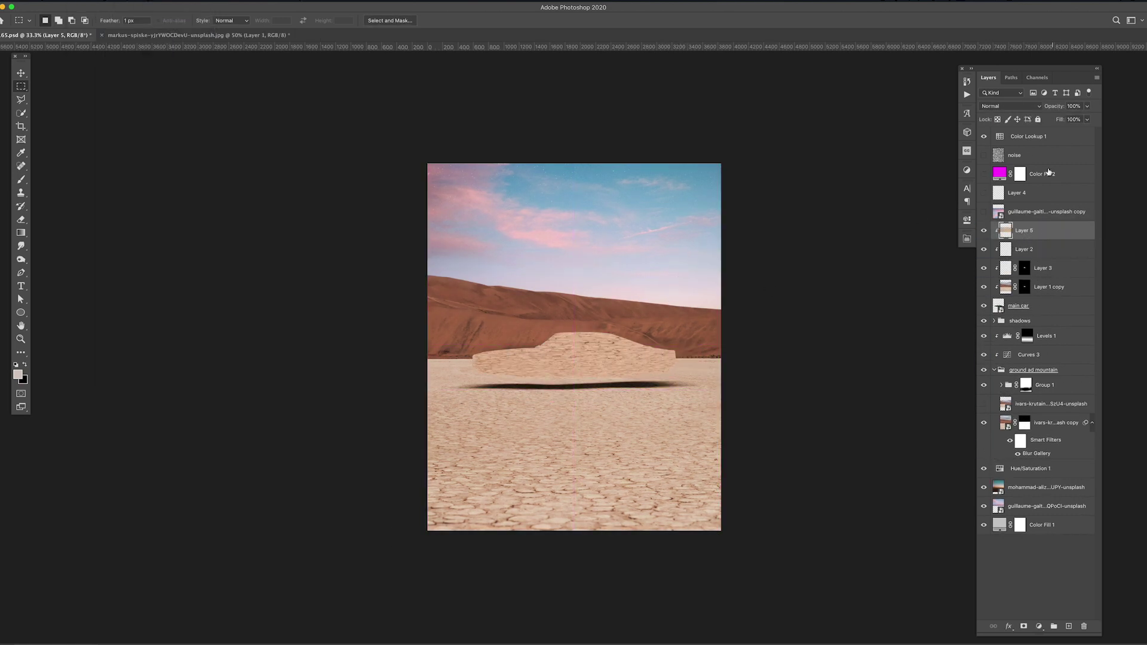
pyautogui.click(1024, 626)
pyautogui.press('d')
pyautogui.press('b')
pyautogui.moveTo(526, 344); pyautogui.dragTo(675, 359)
# Step: Blend the ground texture layer with Overlay and boost its contrast with Levels
pyautogui.click(1010, 106)
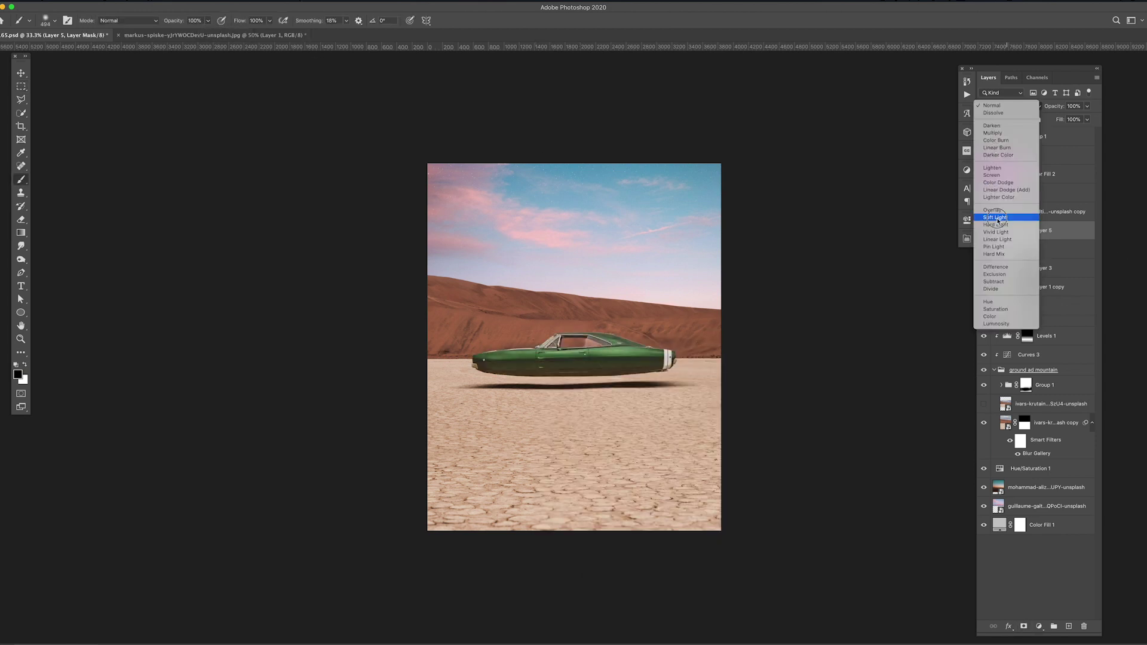
pyautogui.click(993, 210)
pyautogui.hotkey('ctrl', '+')
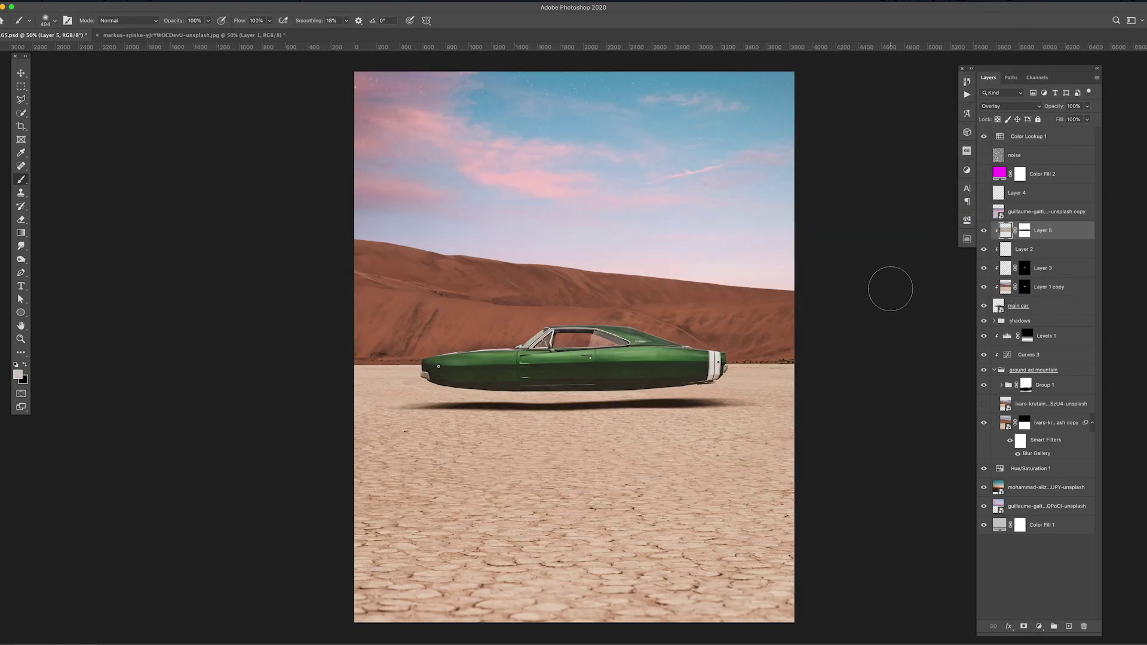
pyautogui.hotkey('ctrl', 'l')
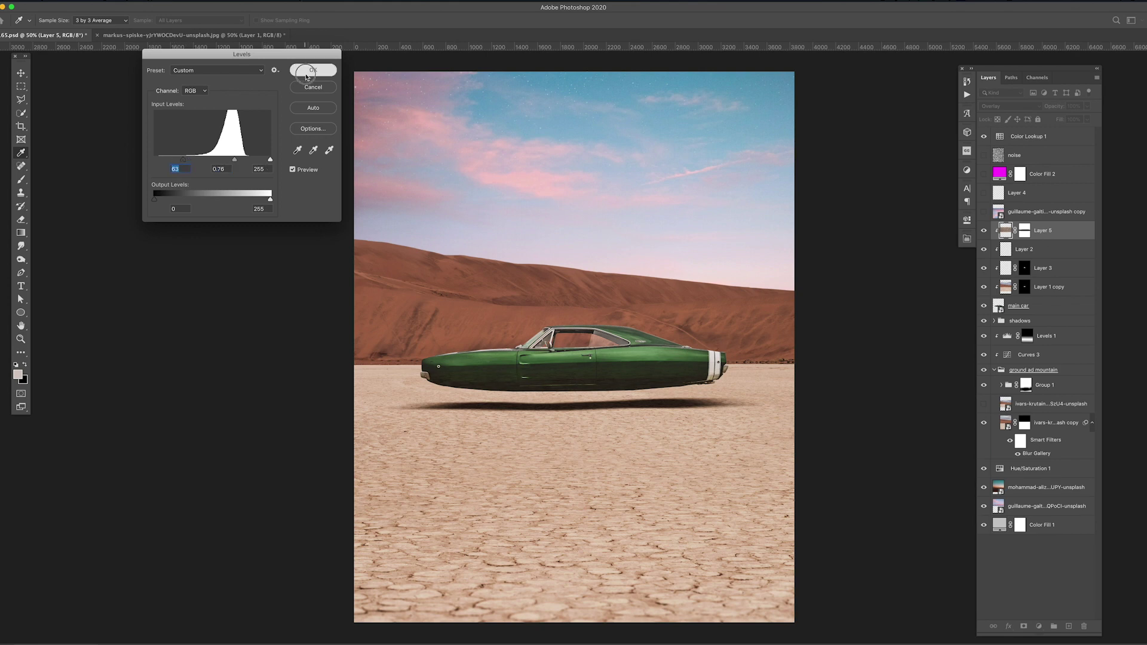
pyautogui.click(306, 77)
# Step: Turn the pink tint fill and the noise grain layer back on
pyautogui.press('Return')
pyautogui.click(984, 174)
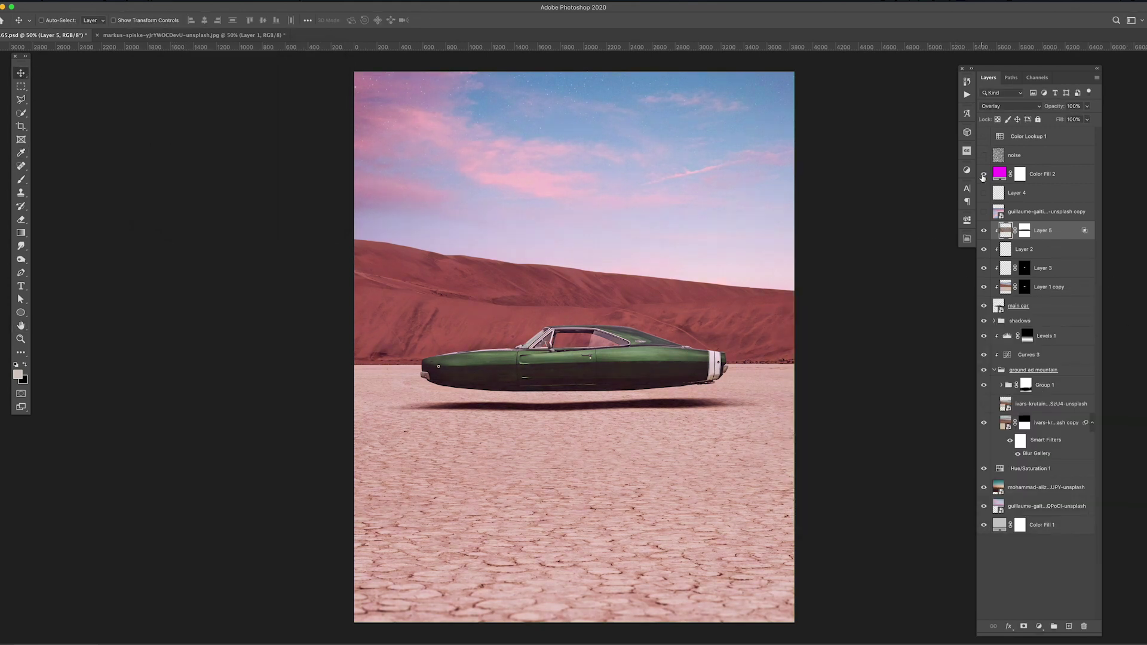
pyautogui.click(1016, 155)
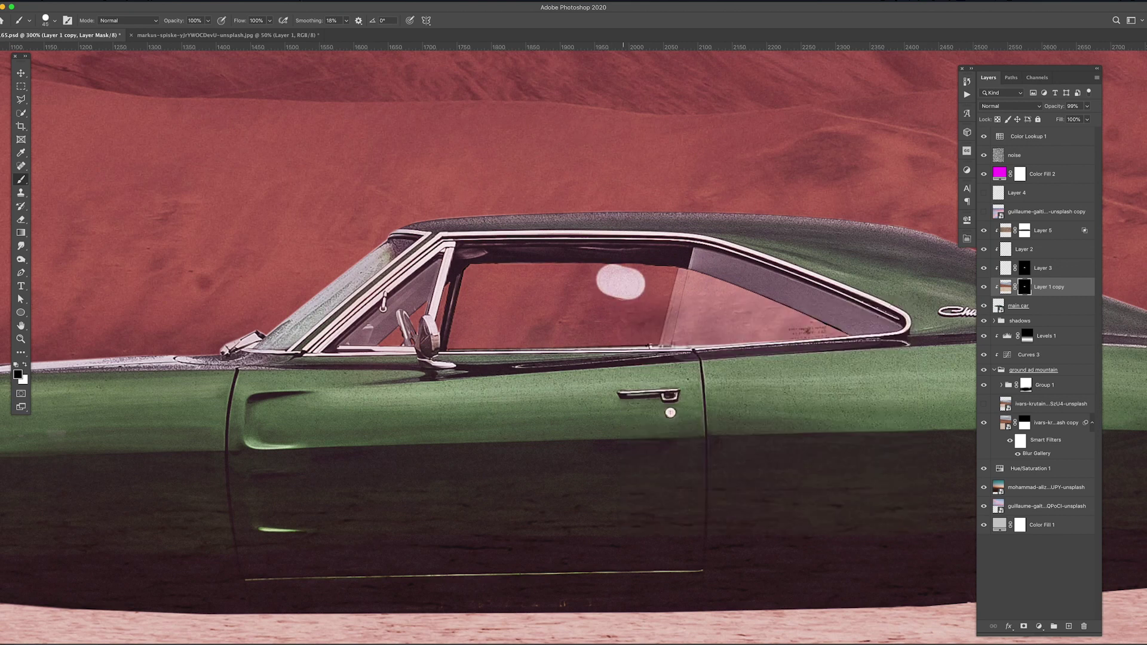
# Step: Switch to white and paint detail back into the rear window's mask
pyautogui.rightClick(627, 282)
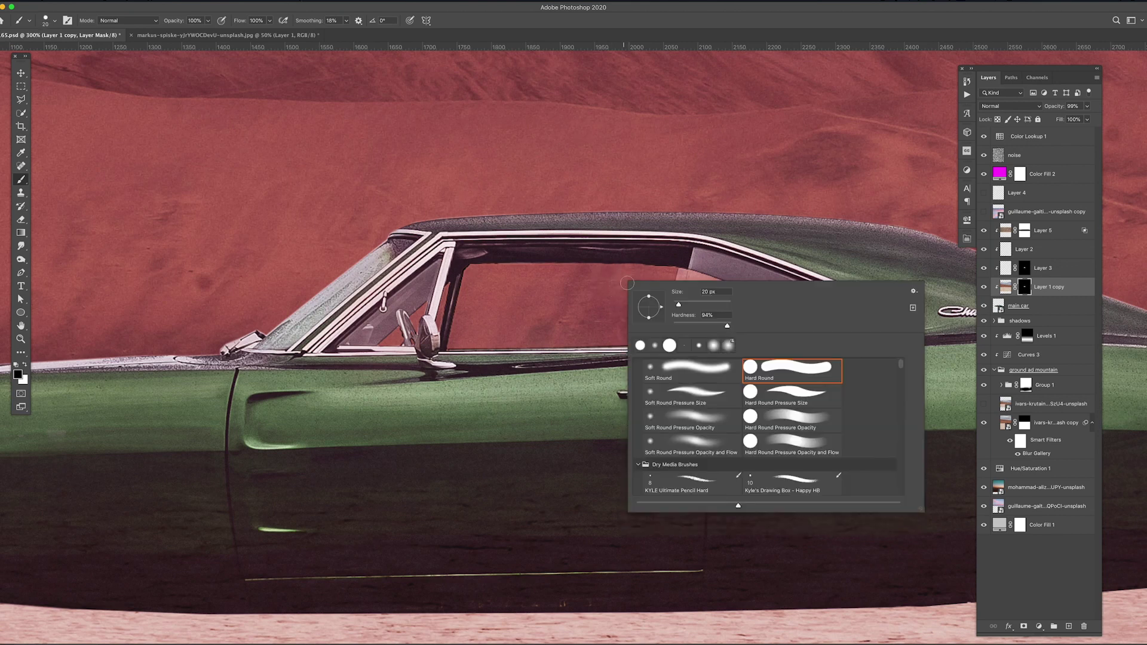
pyautogui.press('Escape')
pyautogui.press('x')
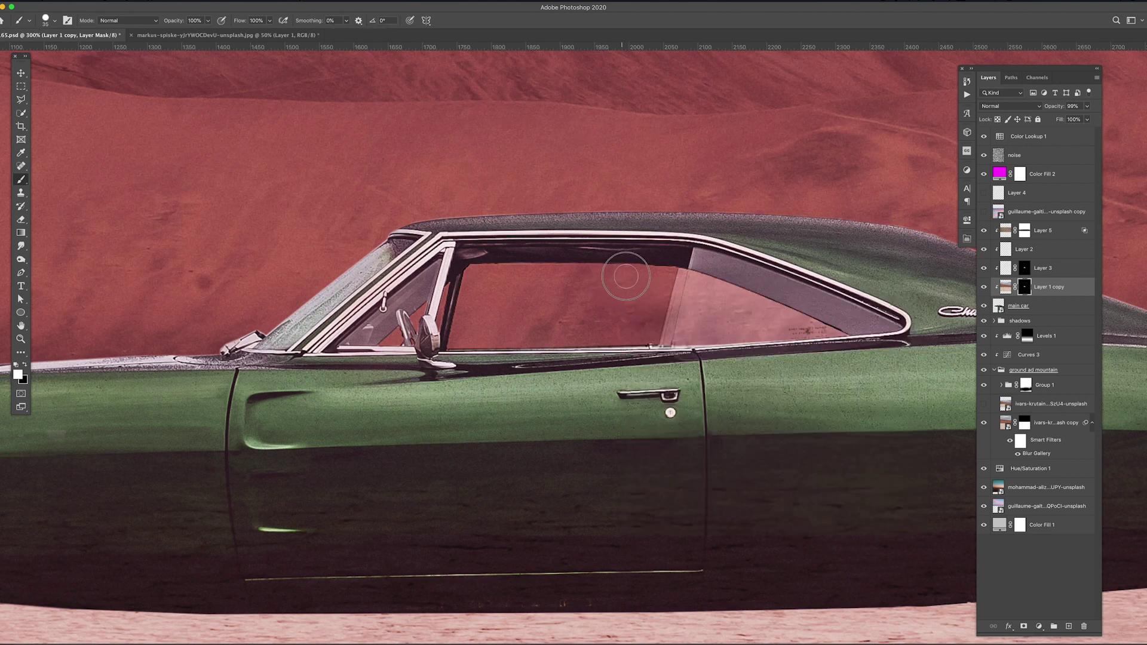
pyautogui.click(985, 250)
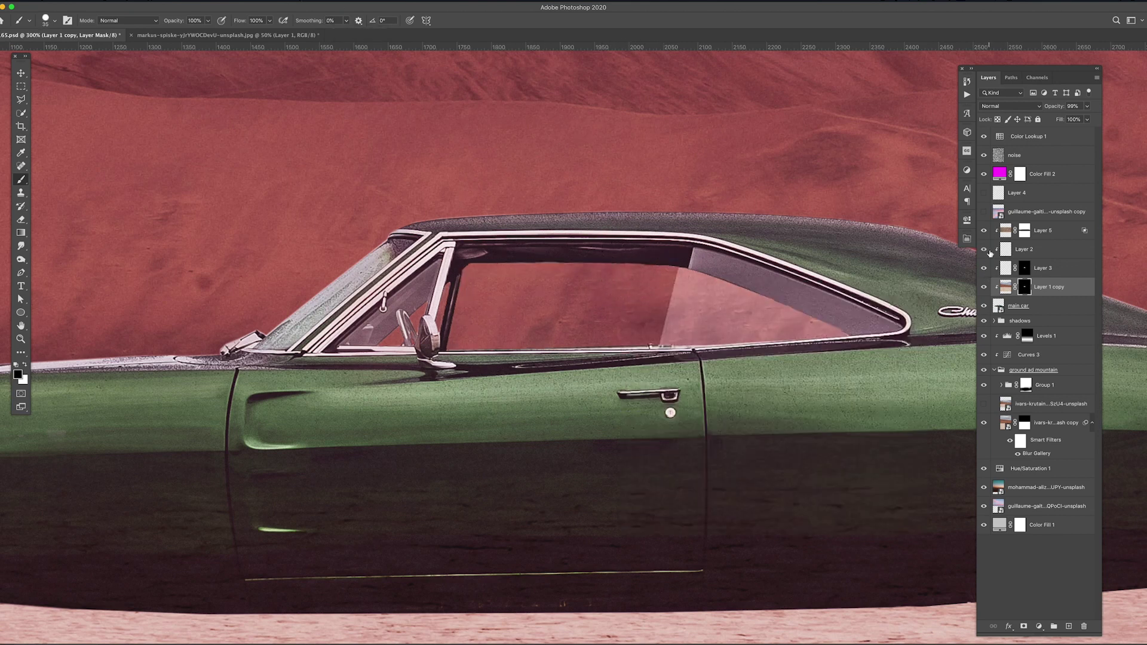
# Step: Paint a white reflection stroke across the rear window on the Layer 1 copy mask
pyautogui.click(1032, 253)
pyautogui.rightClick(502, 349)
pyautogui.press('Escape')
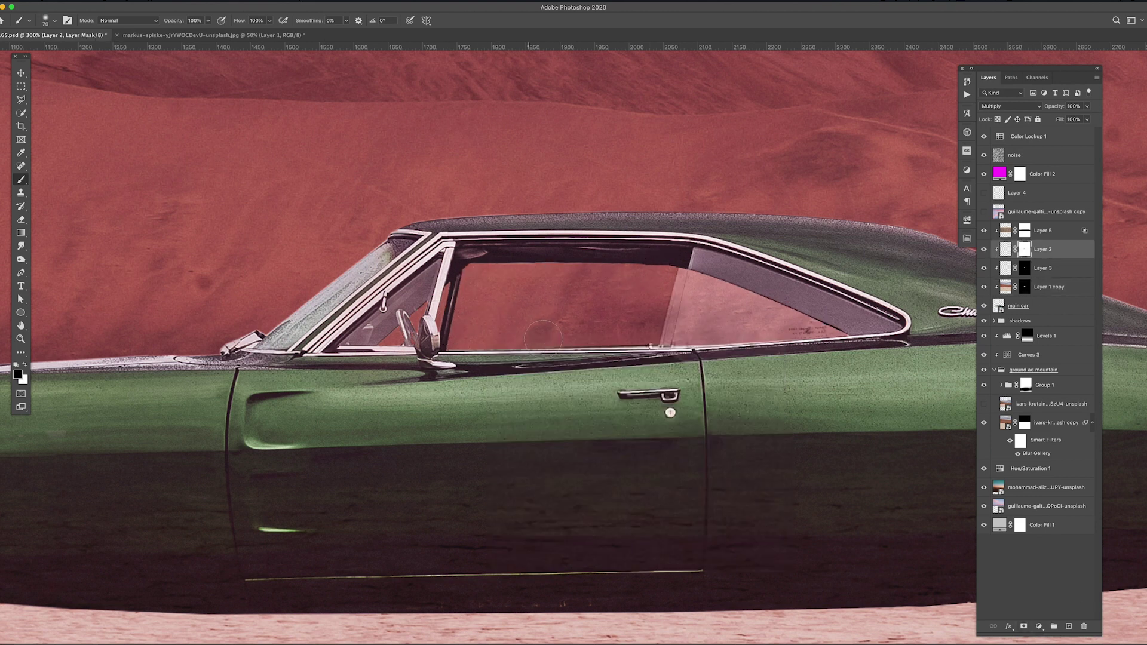
pyautogui.rightClick(556, 317)
pyautogui.press('Escape')
pyautogui.keyDown('ctrl'); pyautogui.click(597, 281); pyautogui.keyUp('ctrl')
pyautogui.press('[')
pyautogui.press('[')
pyautogui.moveTo(594, 277); pyautogui.dragTo(569, 276)
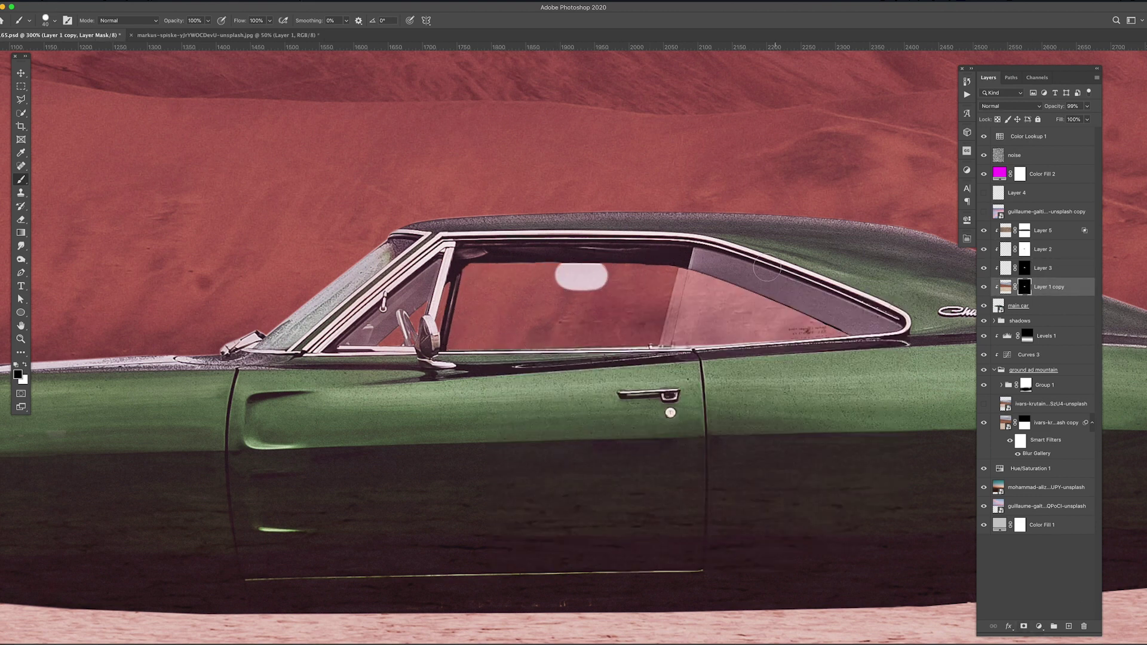
# Step: Add a new layer clipped to main car and dab a dark colour on the car
pyautogui.click(1037, 308)
pyautogui.hotkey('ctrl', 'shift', 'alt', 'n')
pyautogui.press('x')
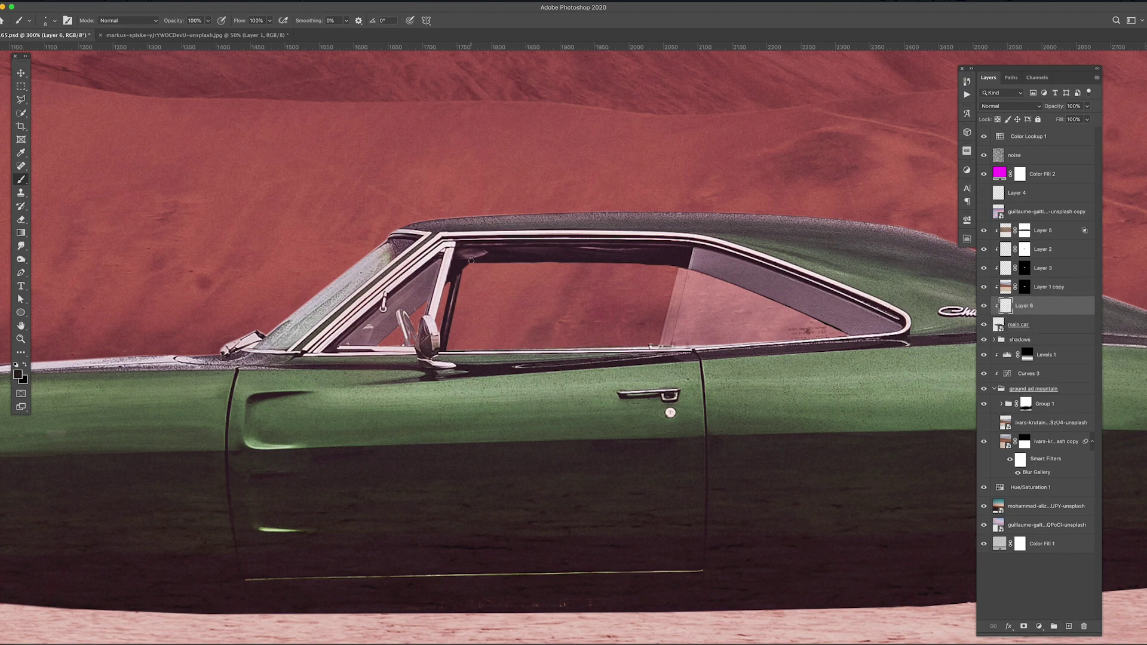
pyautogui.click(471, 258)
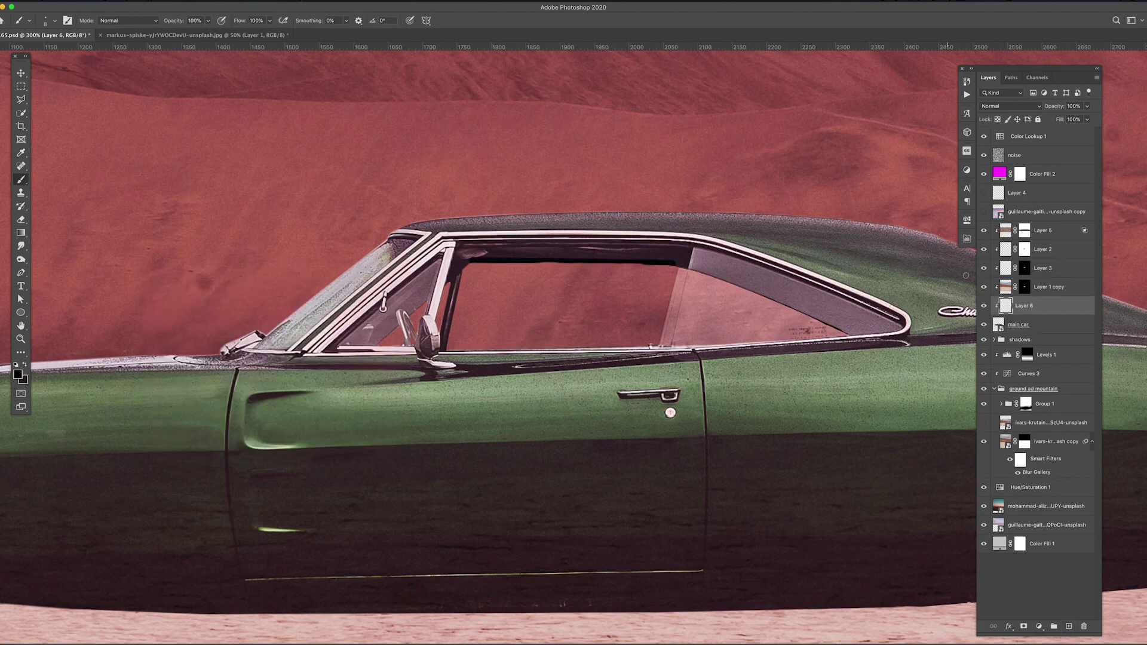